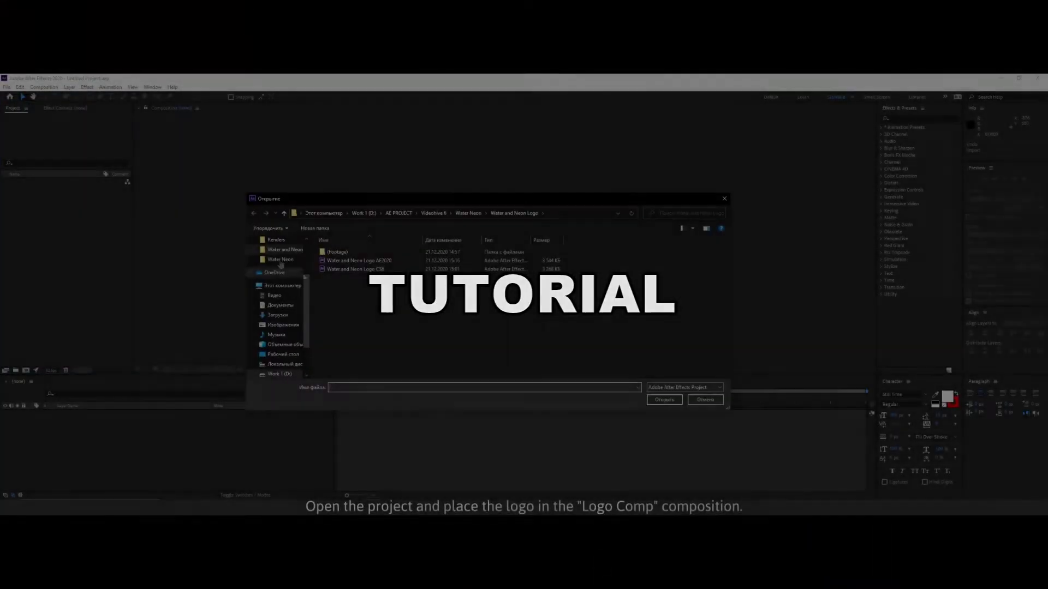
# Open the Water and Neon Logo AE2020 project and import XOOA.png into it.
pyautogui.click(371, 261)
pyautogui.doubleClick(371, 261)
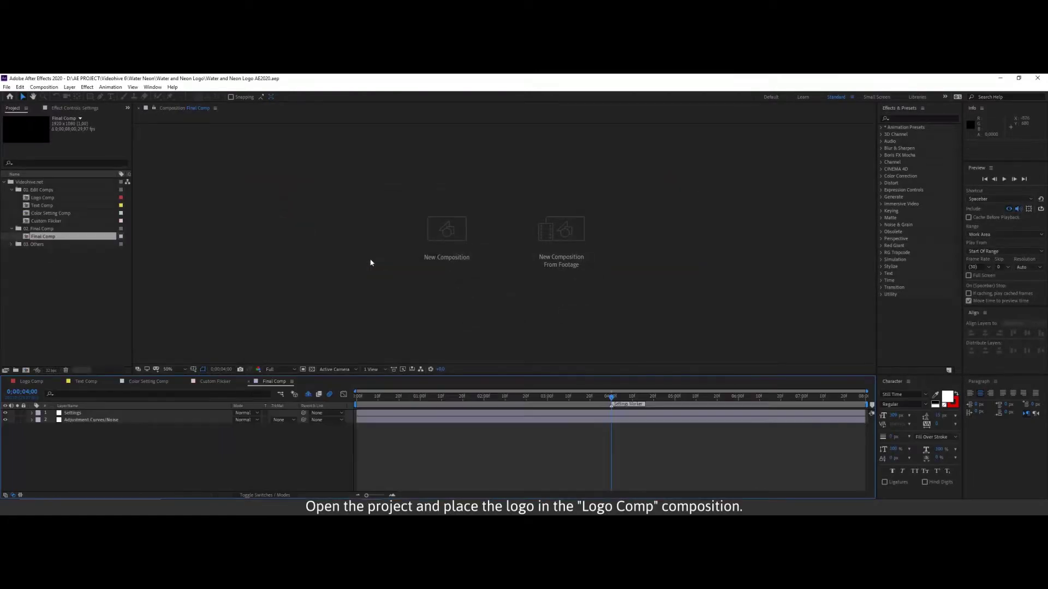
pyautogui.rightClick(13, 273)
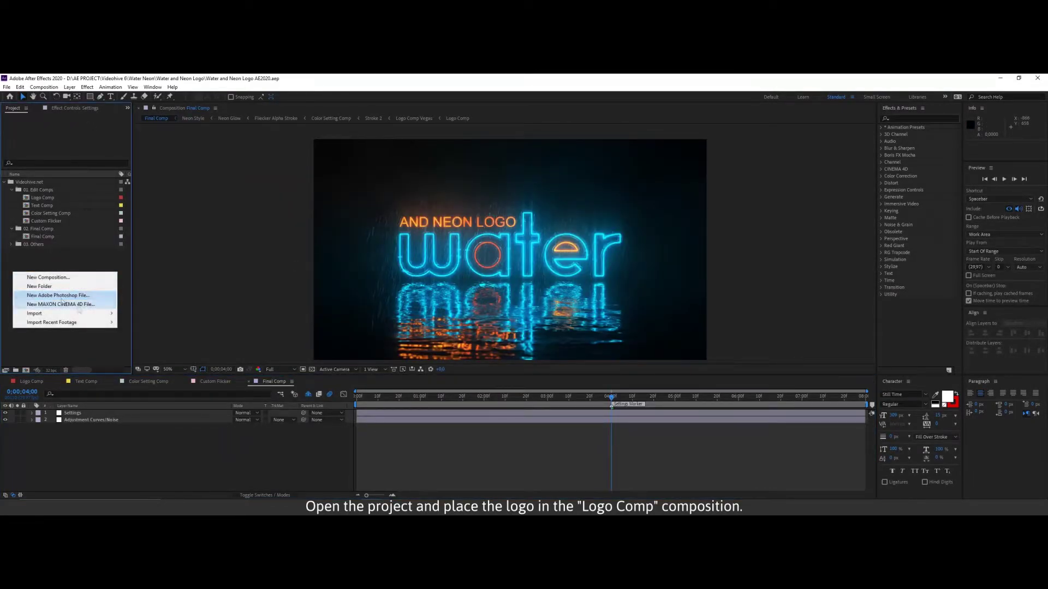
pyautogui.moveTo(65, 316)
pyautogui.click(142, 314)
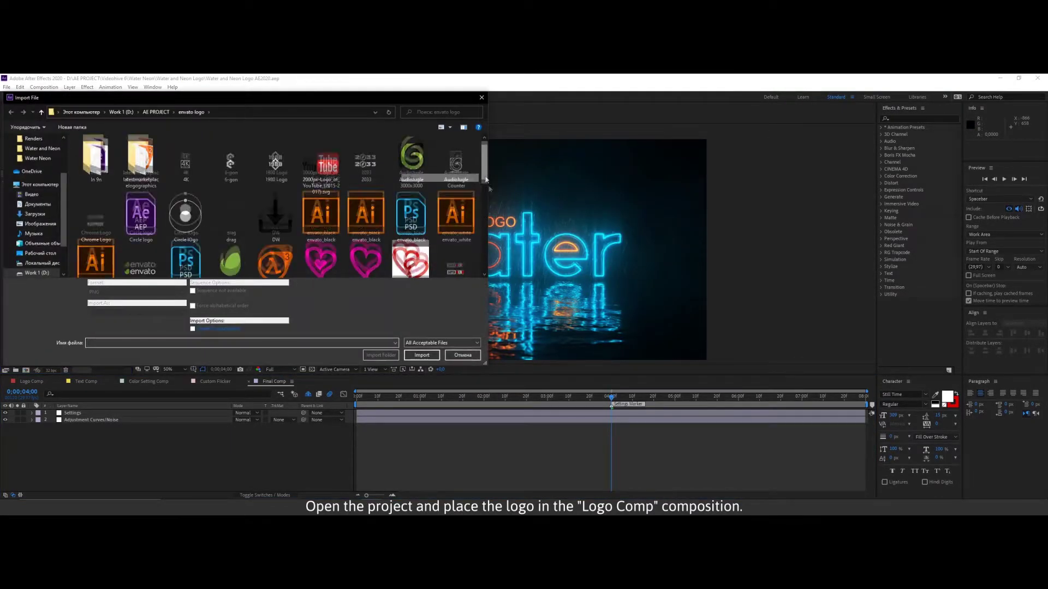
pyautogui.scroll(-5, 247, 271)
pyautogui.doubleClick(246, 271)
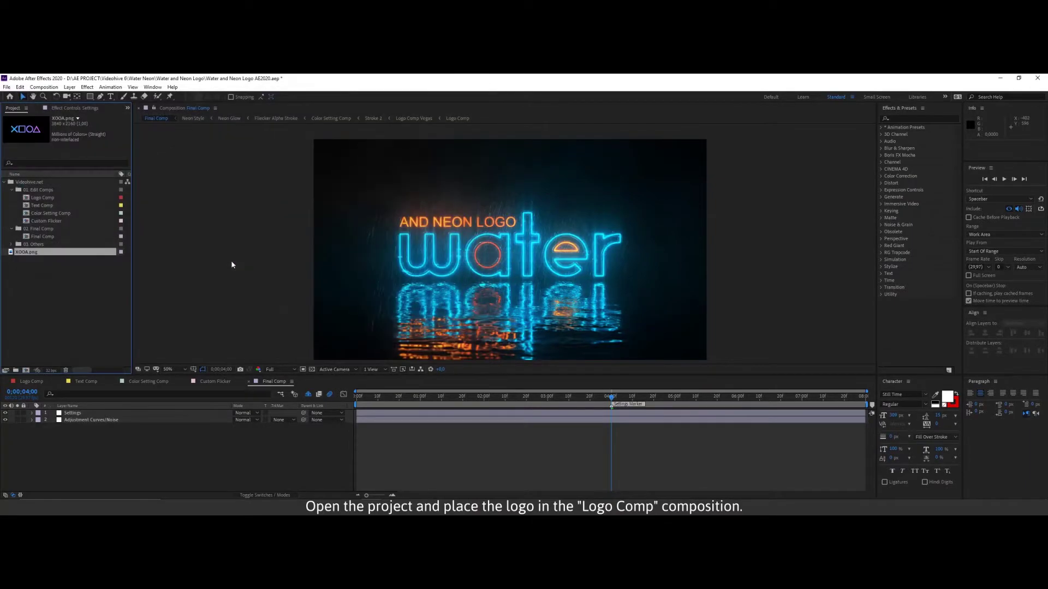
# Place XOOA.png in Logo Comp and hide the placeholder water text layer.
pyautogui.click(30, 381)
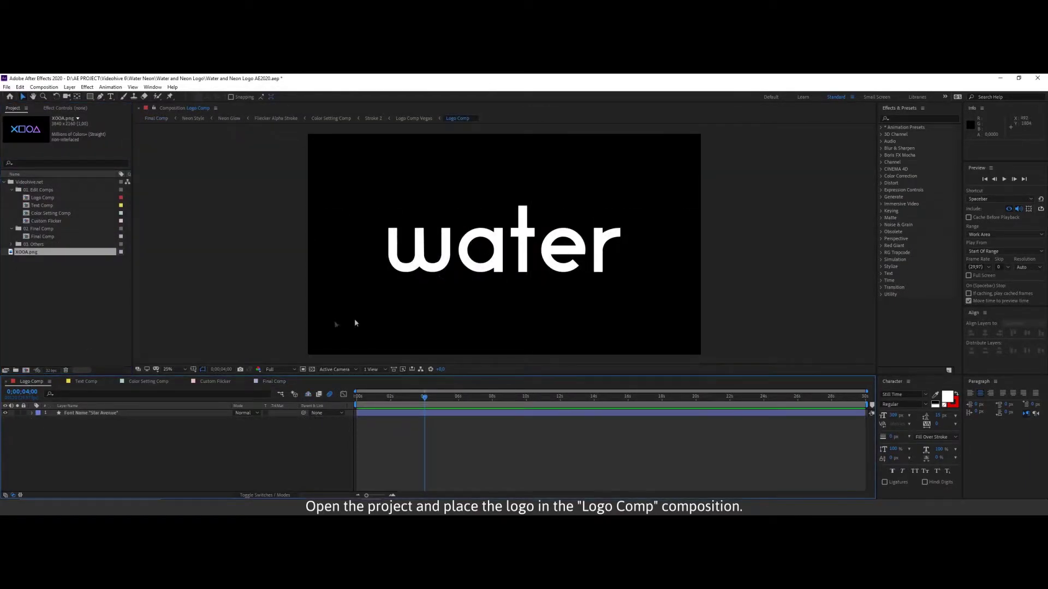
pyautogui.moveTo(21, 255); pyautogui.dragTo(7, 420)
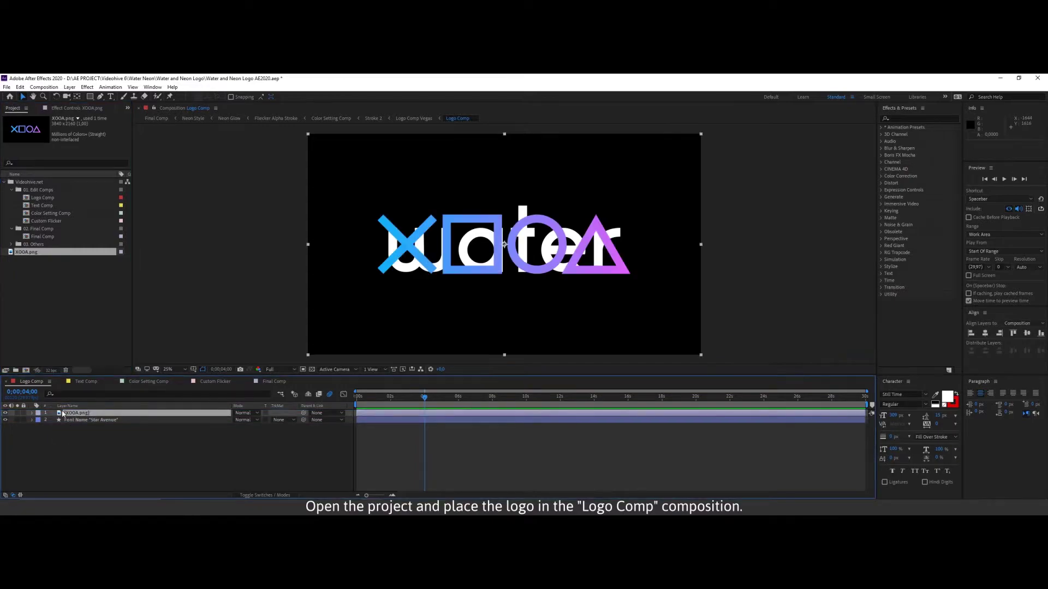
pyautogui.click(6, 421)
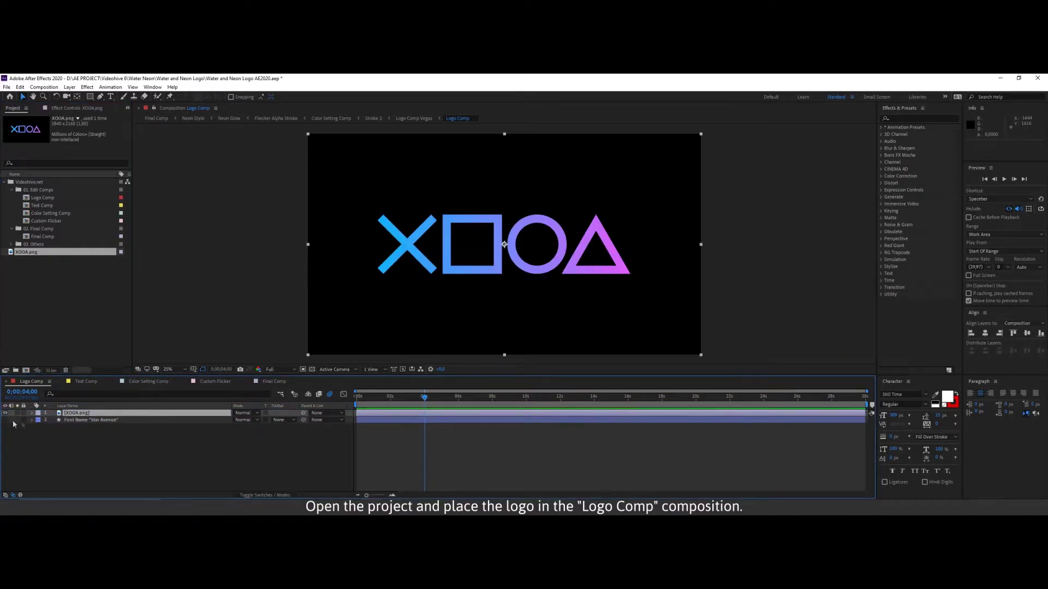
pyautogui.click(71, 447)
pyautogui.click(78, 383)
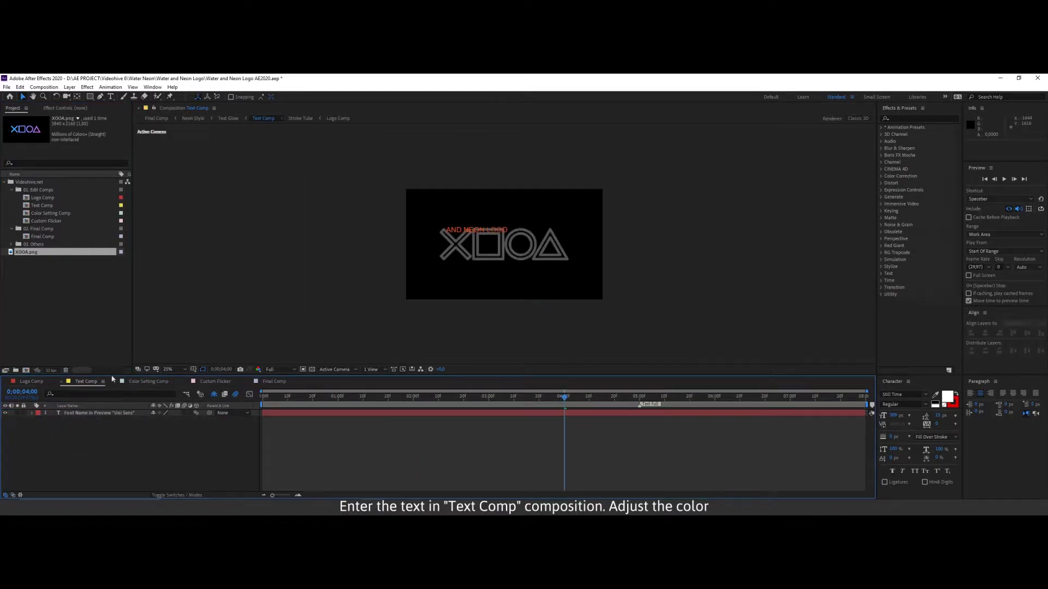
# Replace the placeholder text with LOGO REVEAL in Uni Sans Thin CAPS at tracking 740.
pyautogui.doubleClick(95, 413)
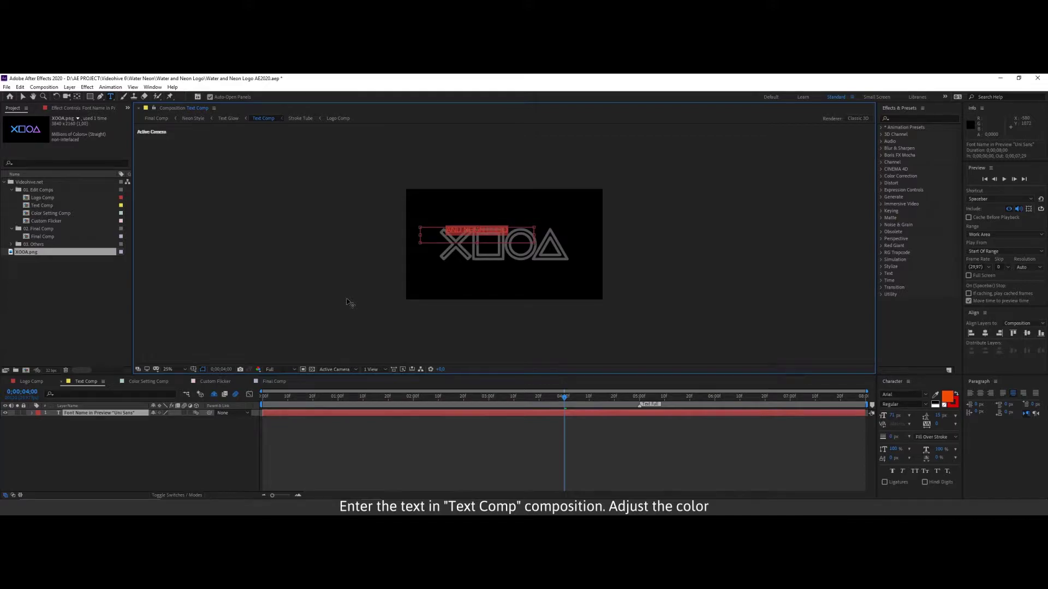
pyautogui.press('BackSpace')
pyautogui.press('/')
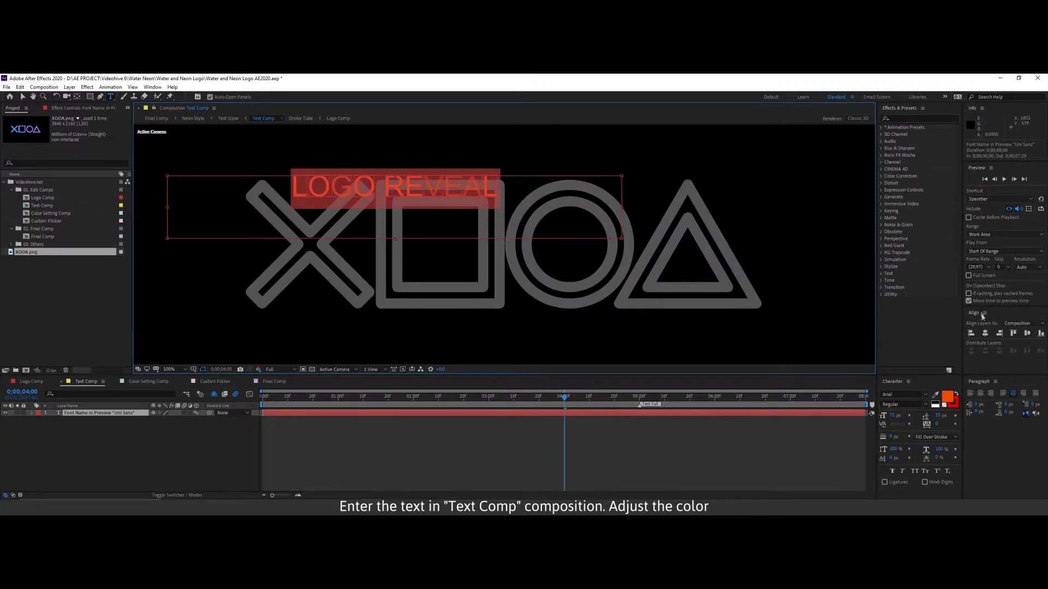
pyautogui.write('uni')
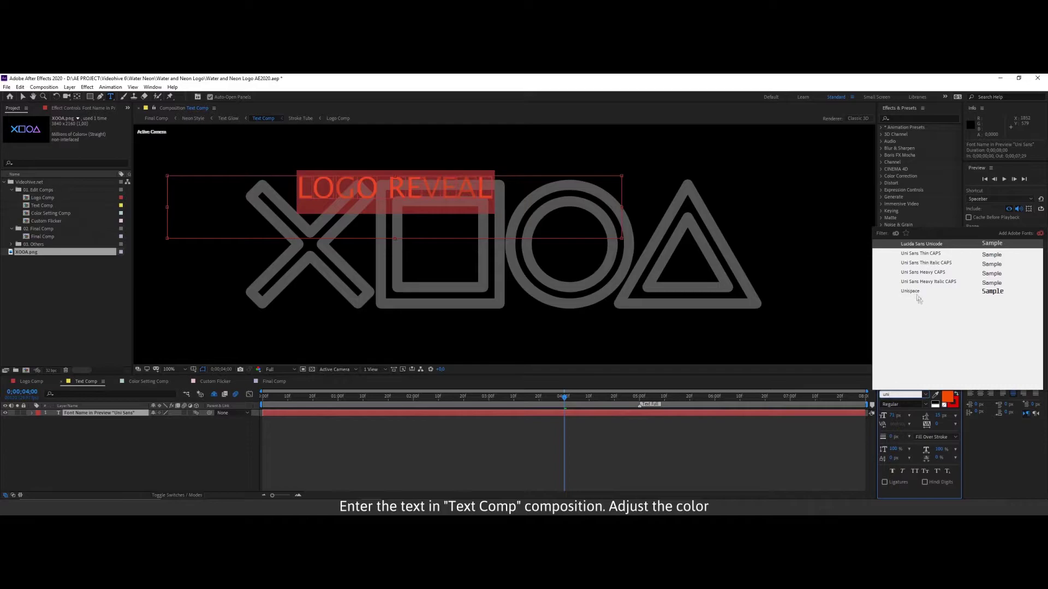
pyautogui.click(921, 253)
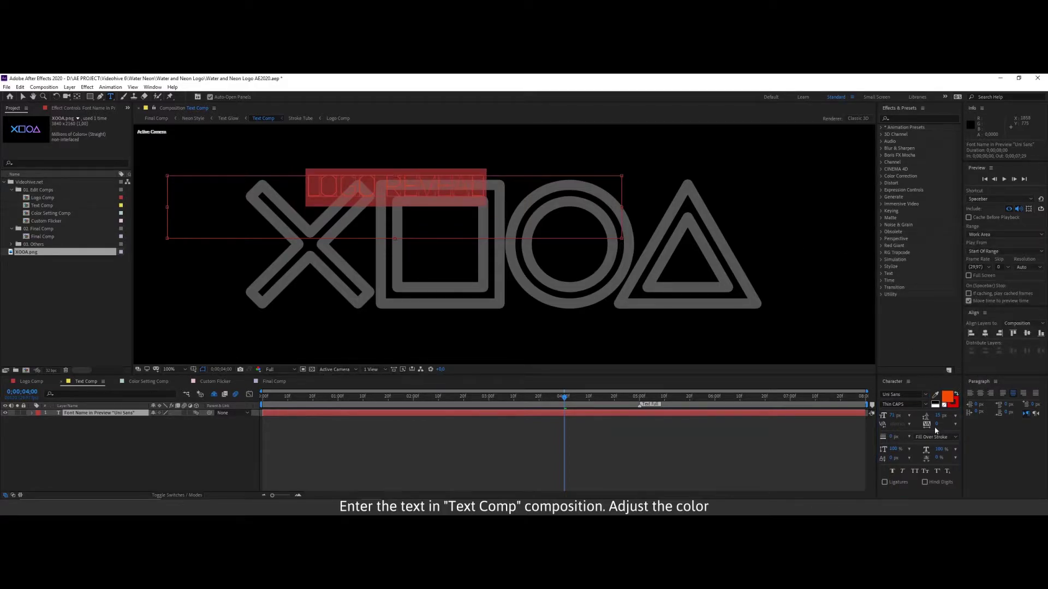
pyautogui.moveTo(935, 426); pyautogui.dragTo(963, 424)
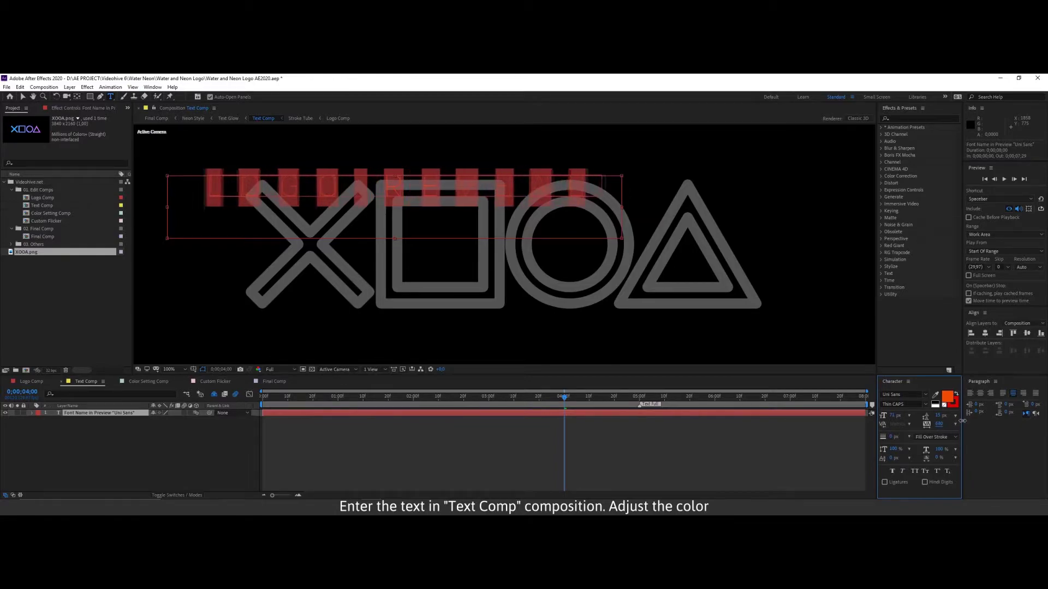
# Move the LOGO REVEAL text above the XOOA logo and preview its animation.
pyautogui.press('v')
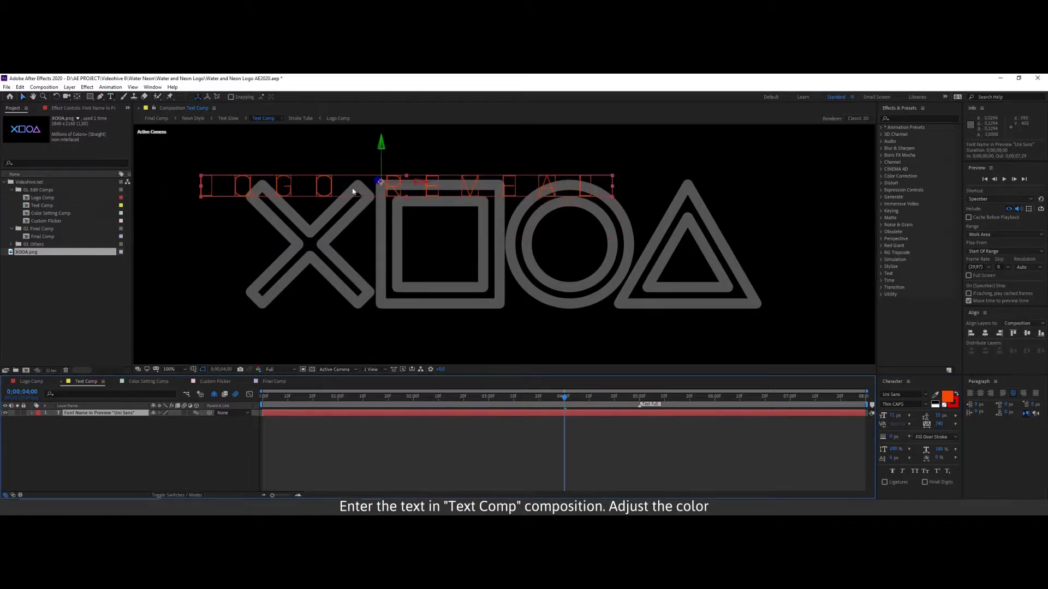
pyautogui.moveTo(350, 191); pyautogui.dragTo(433, 166)
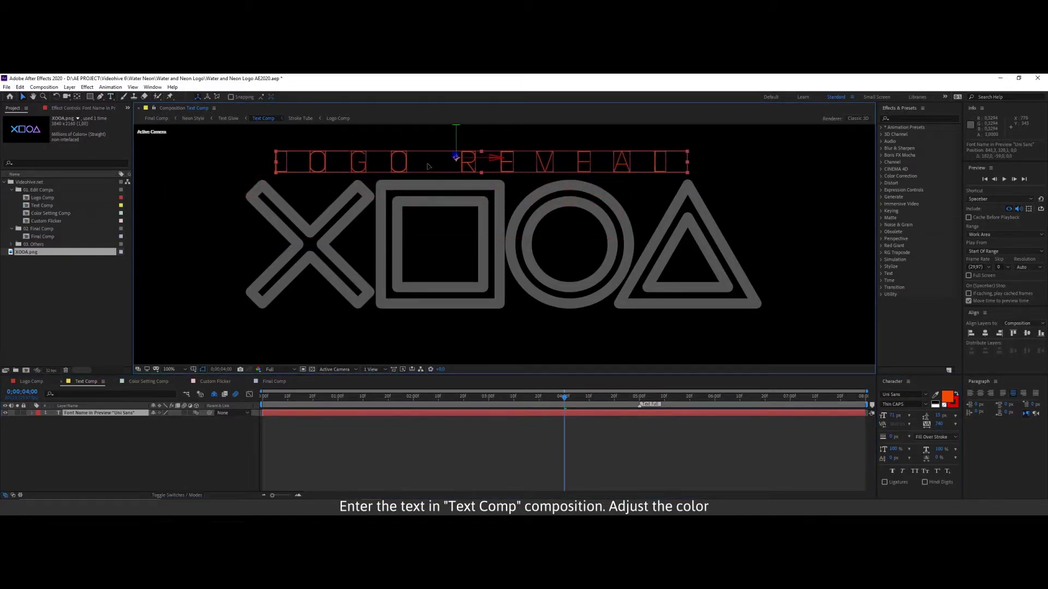
pyautogui.click(423, 237)
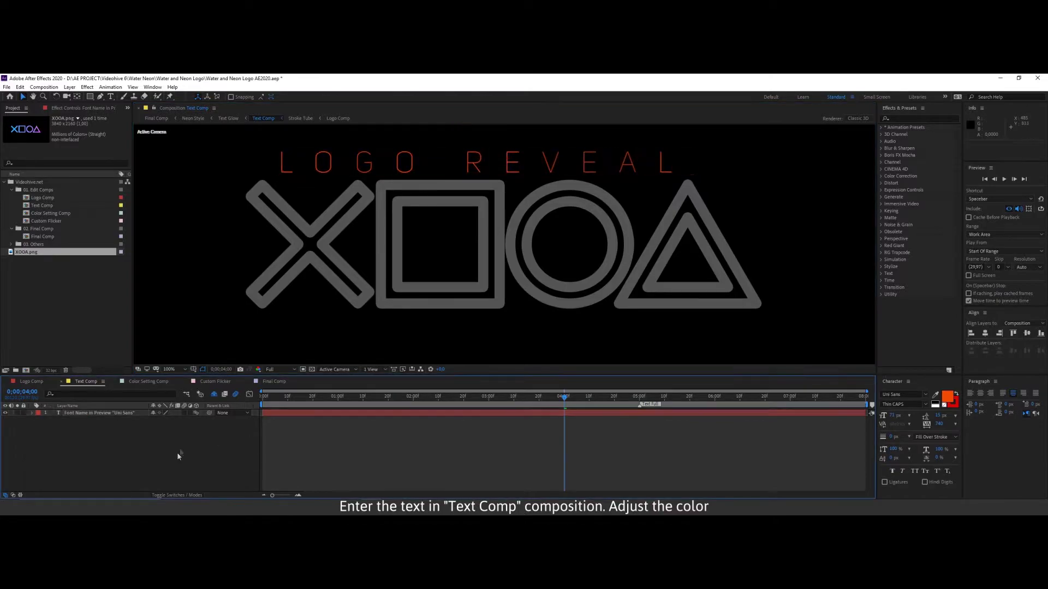
pyautogui.press(',')
pyautogui.moveTo(526, 400)
pyautogui.mouseDown()
pyautogui.moveTo(765, 399)
pyautogui.moveTo(564, 401)
pyautogui.mouseUp()
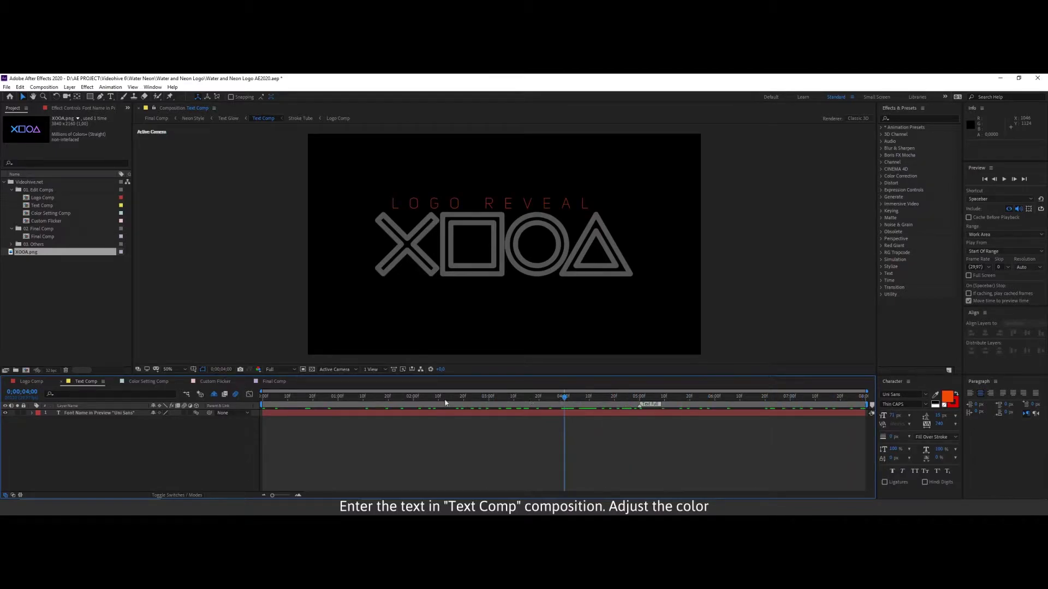
pyautogui.click(148, 382)
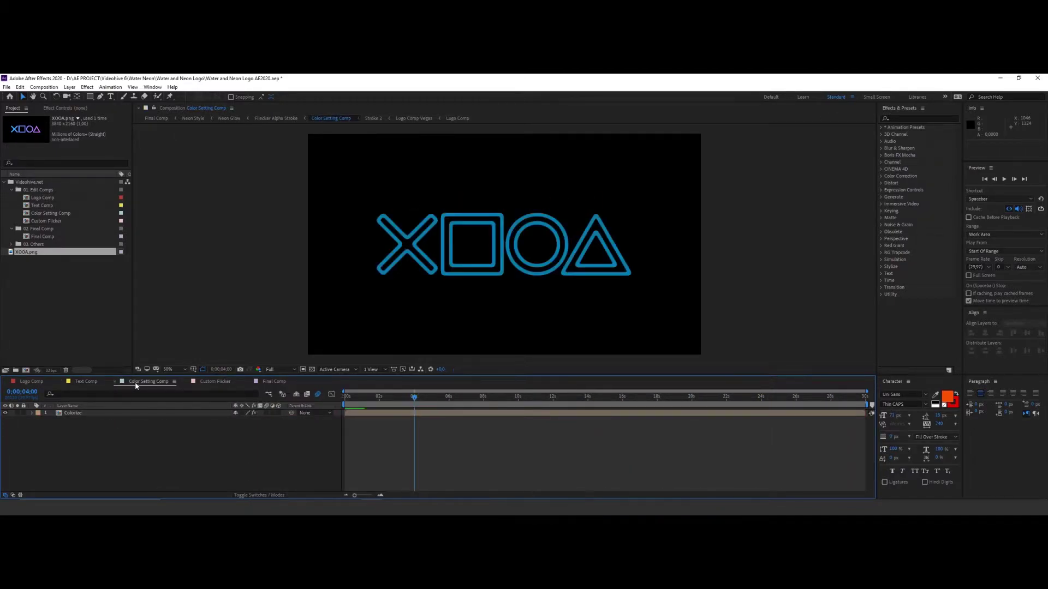
# Change the Colorize layer's Fill colour to teal, then switch the Fill effect off.
pyautogui.click(100, 413)
pyautogui.click(56, 108)
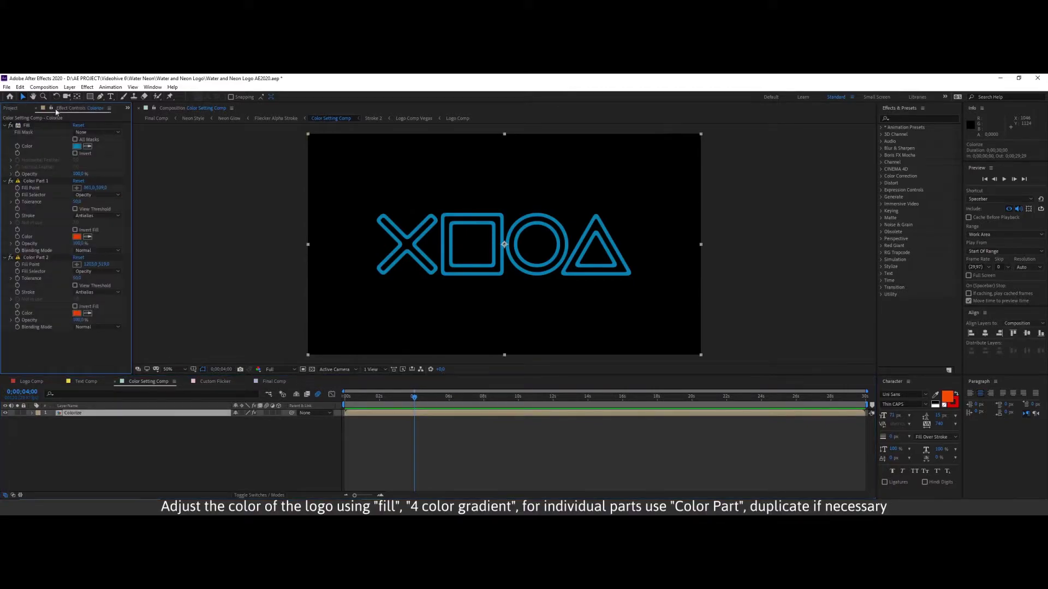
pyautogui.click(77, 146)
pyautogui.click(323, 246)
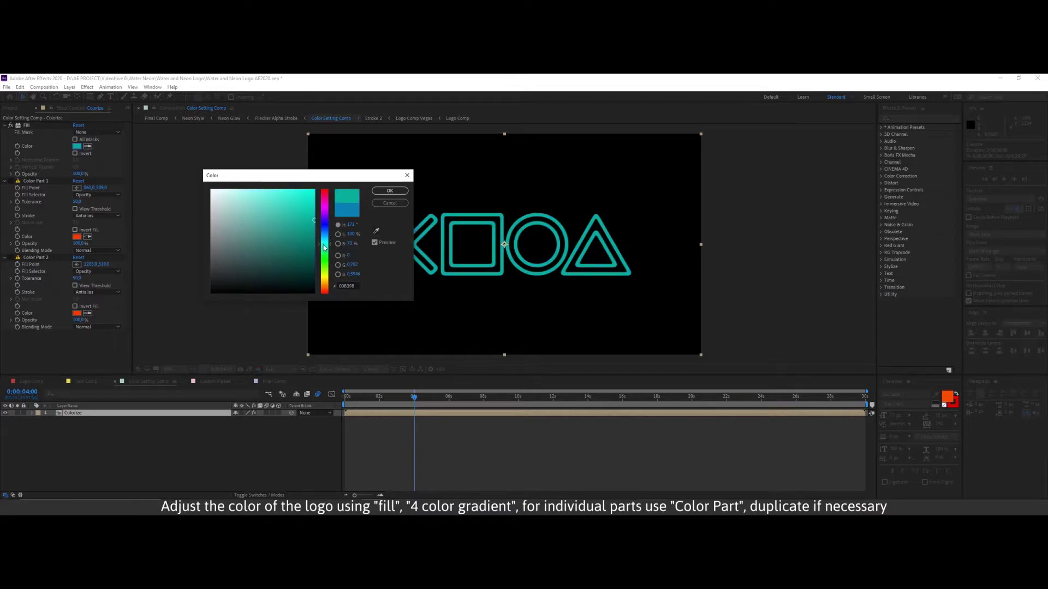
pyautogui.click(390, 191)
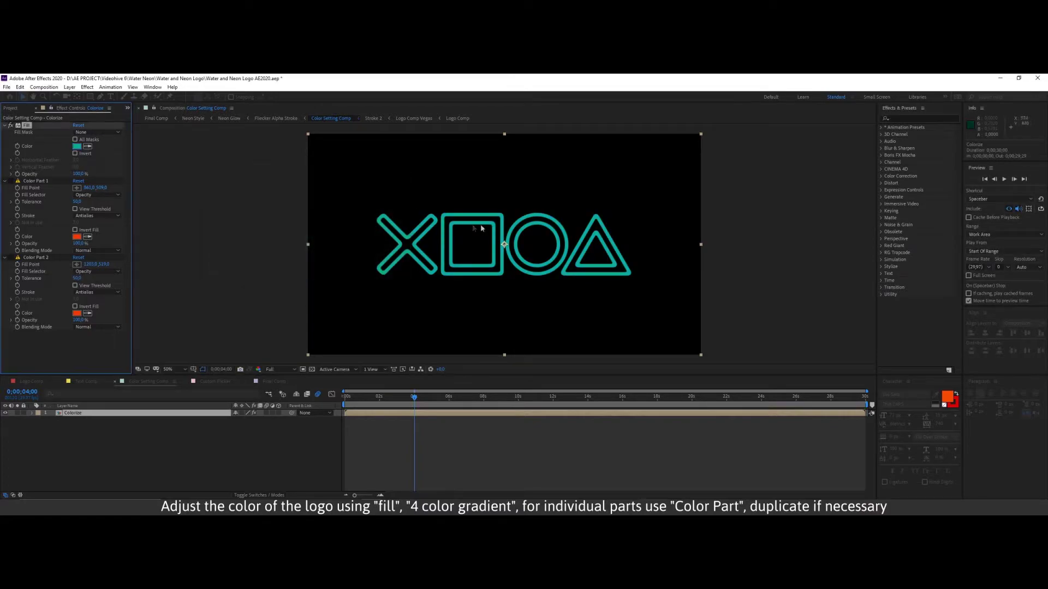
pyautogui.click(17, 125)
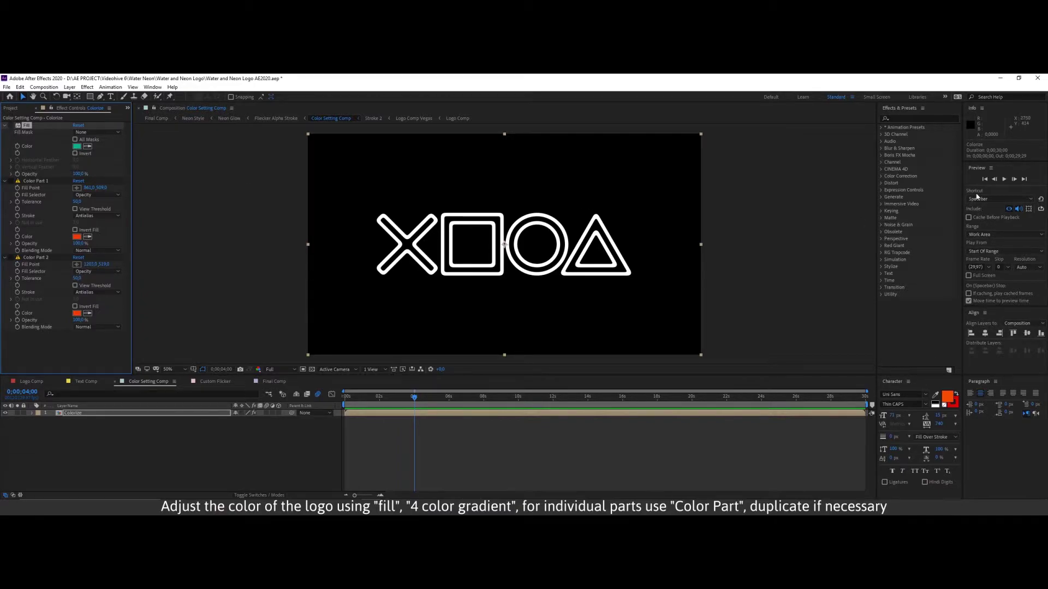
# Apply 4-Color Gradient to the Colorize layer and move its four colour points around the logo.
pyautogui.click(902, 119)
pyautogui.write('4')
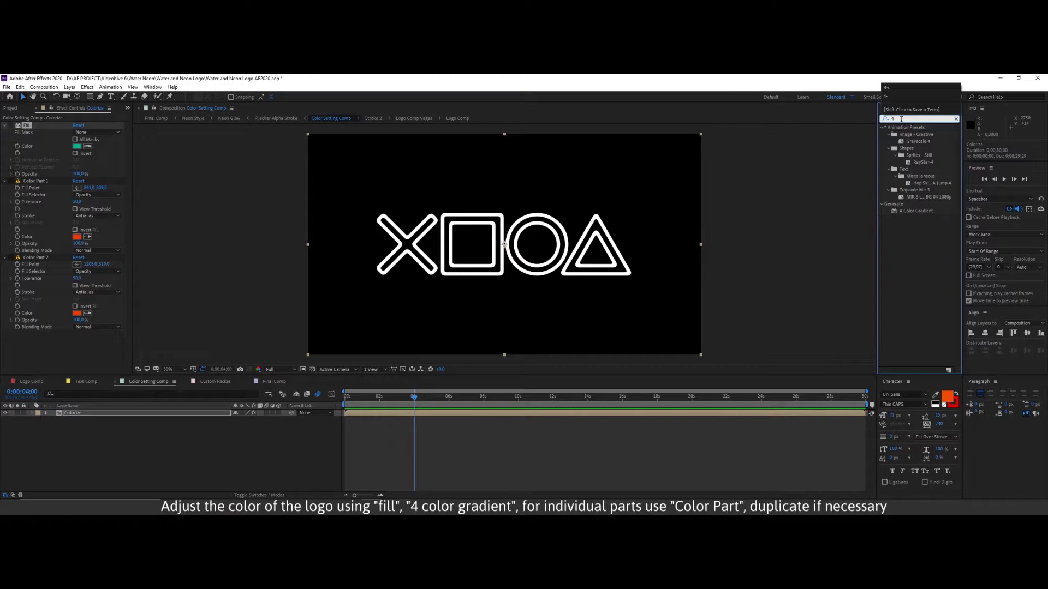
pyautogui.write('-c')
pyautogui.moveTo(916, 134); pyautogui.dragTo(139, 139)
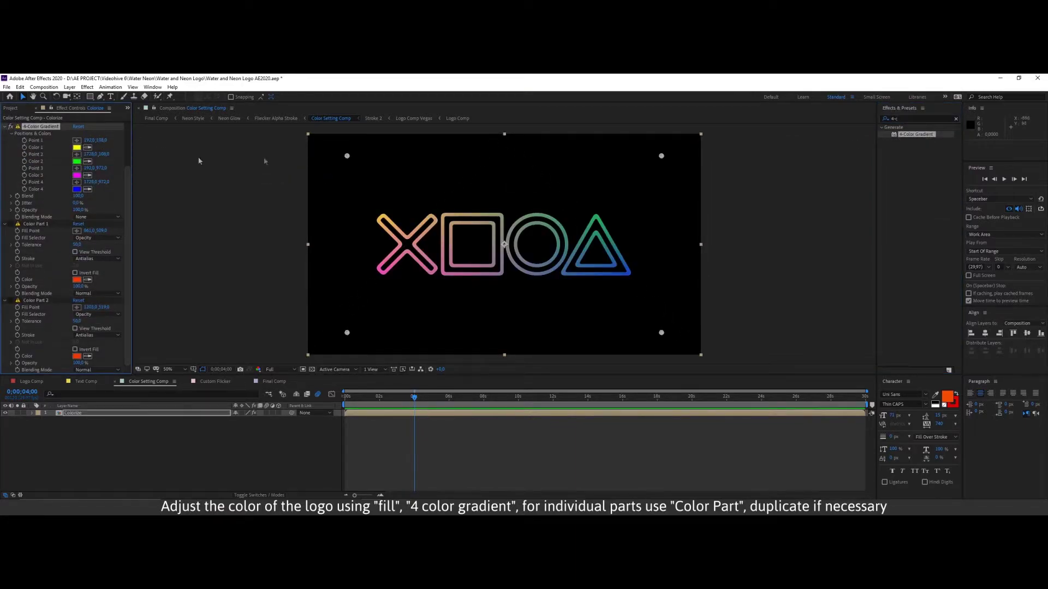
pyautogui.moveTo(348, 158); pyautogui.dragTo(362, 206)
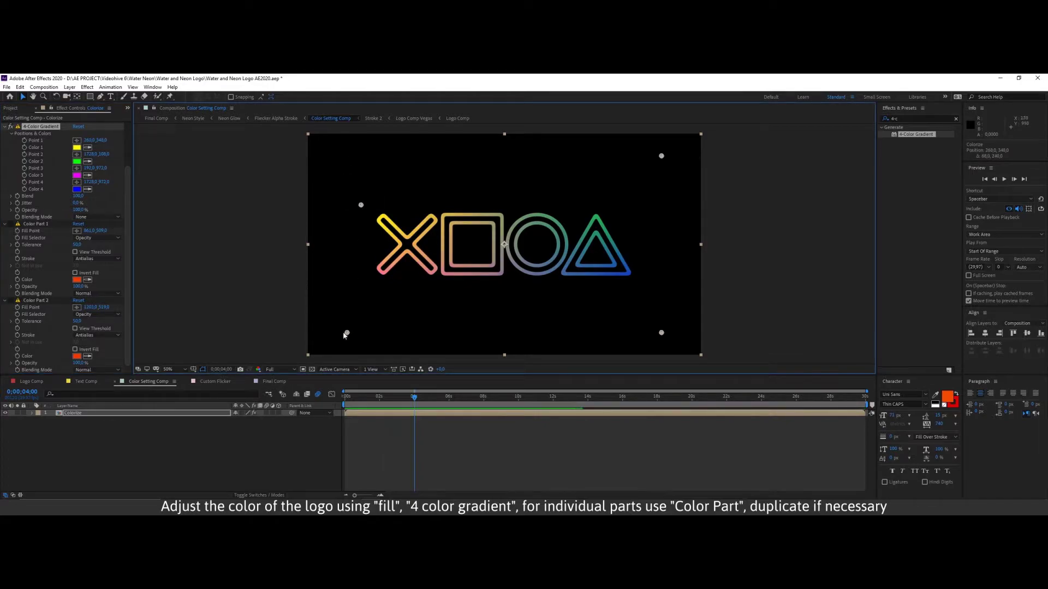
pyautogui.moveTo(347, 333); pyautogui.dragTo(364, 282)
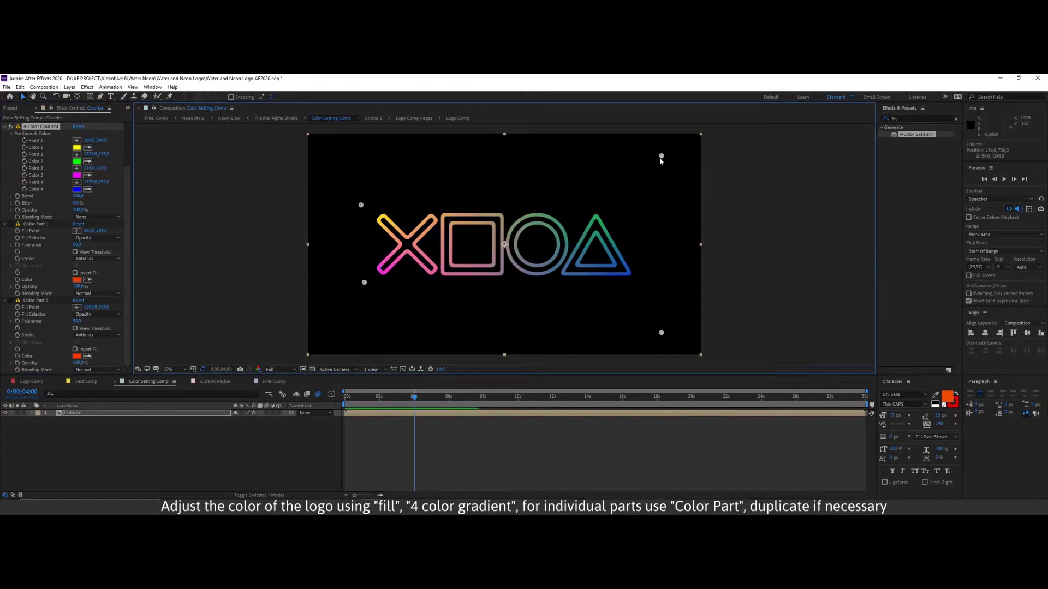
pyautogui.moveTo(660, 160); pyautogui.dragTo(633, 208)
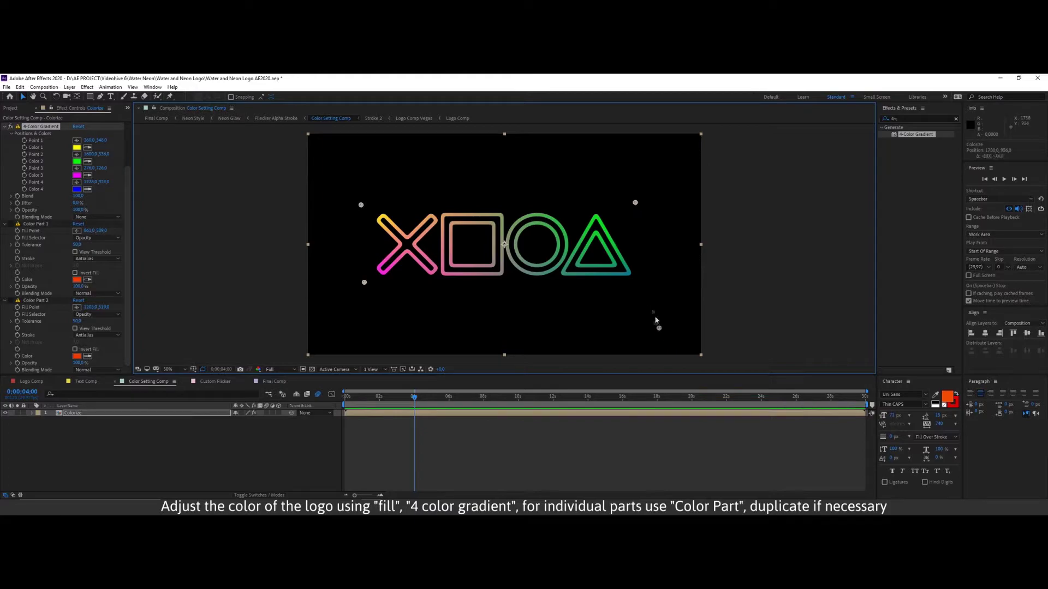
pyautogui.moveTo(661, 332); pyautogui.dragTo(641, 287)
pyautogui.moveTo(636, 202); pyautogui.dragTo(636, 210)
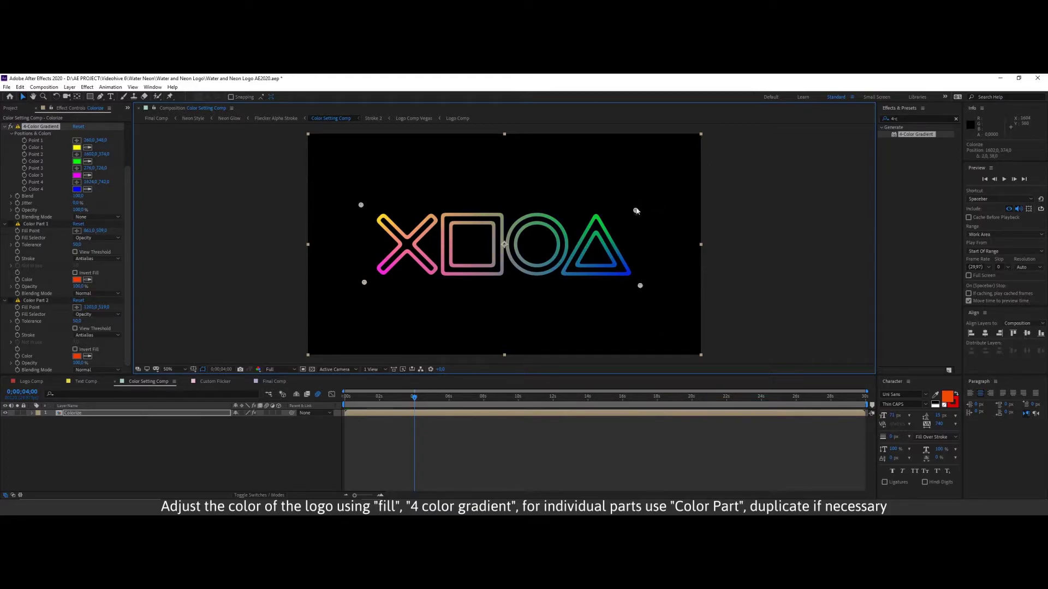
pyautogui.click(6, 127)
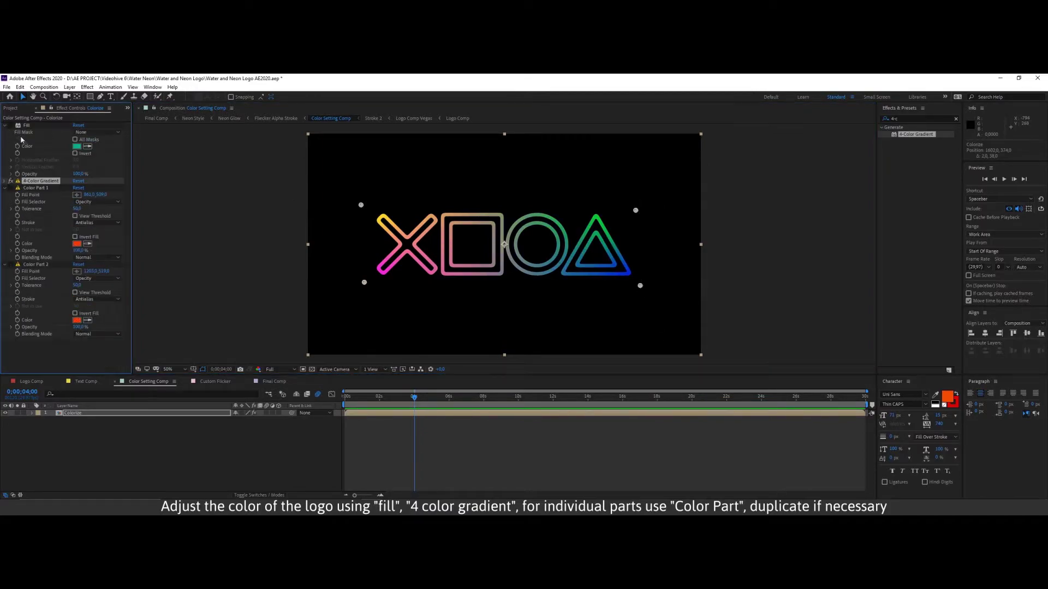
# Set Color Part 1's fill point on the square and Color Part 2's on the circle.
pyautogui.click(31, 189)
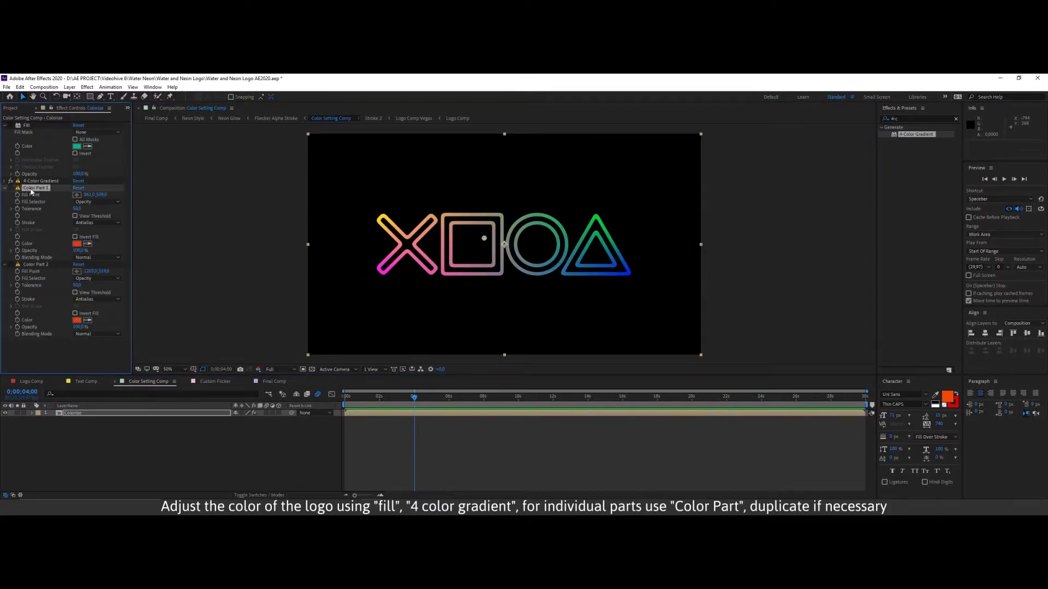
pyautogui.click(77, 194)
pyautogui.click(451, 240)
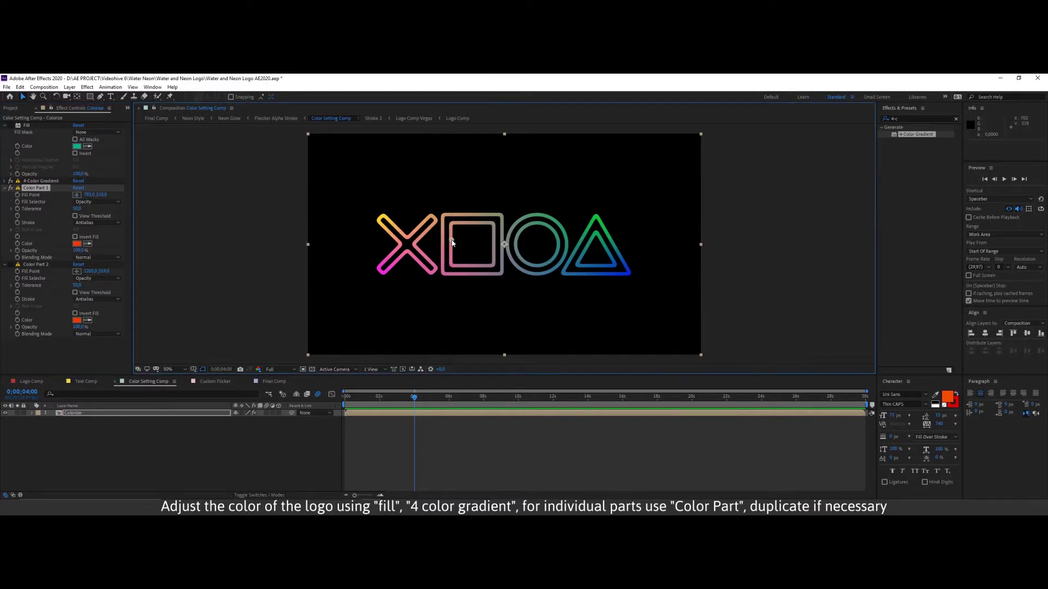
pyautogui.click(34, 264)
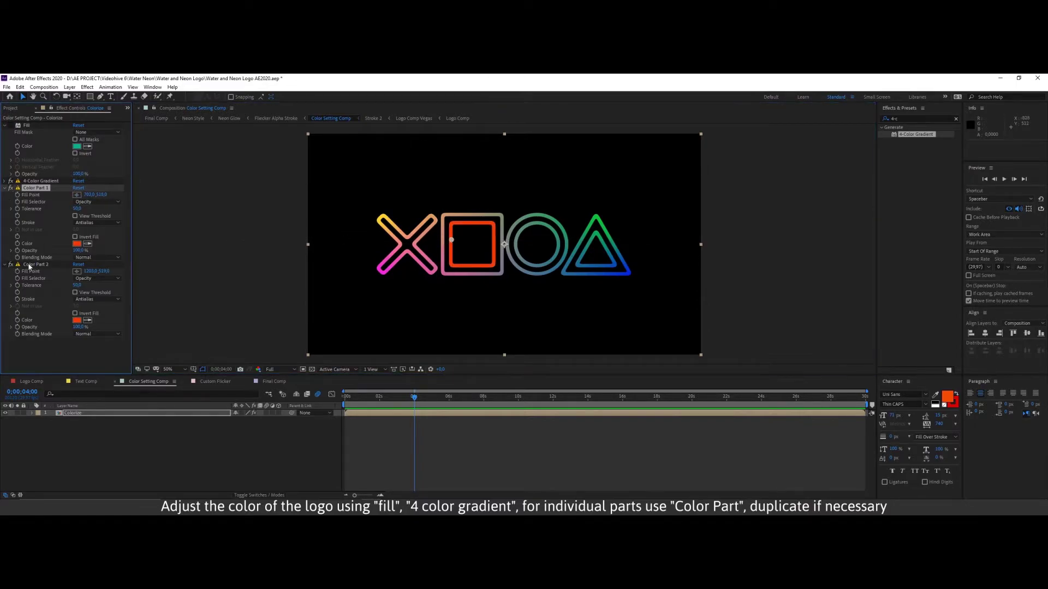
pyautogui.click(77, 271)
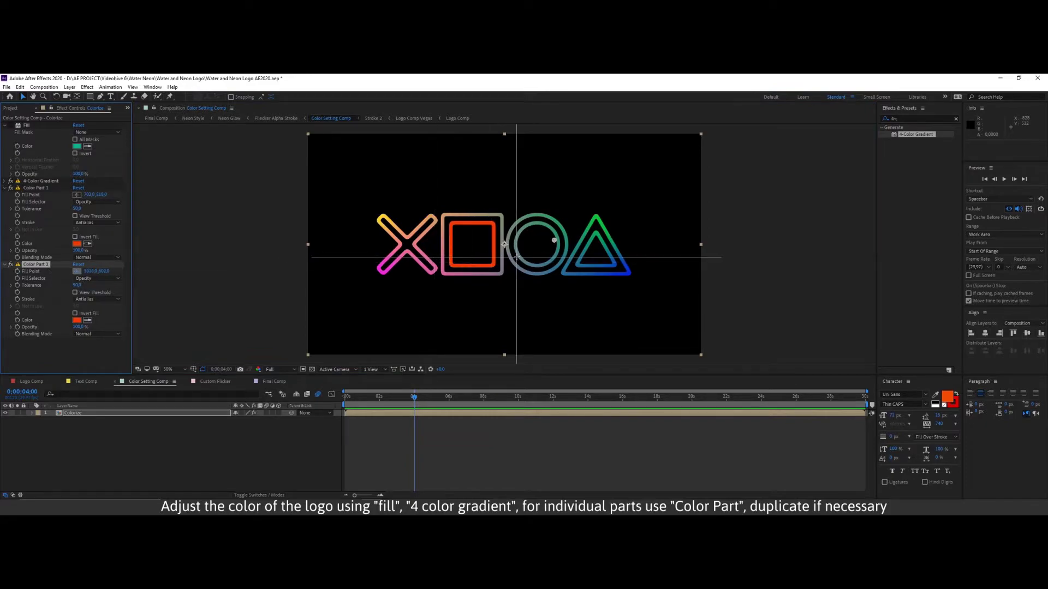
pyautogui.click(519, 256)
# Make both Color Part 1 and Color Part 2 cyan.
pyautogui.click(76, 244)
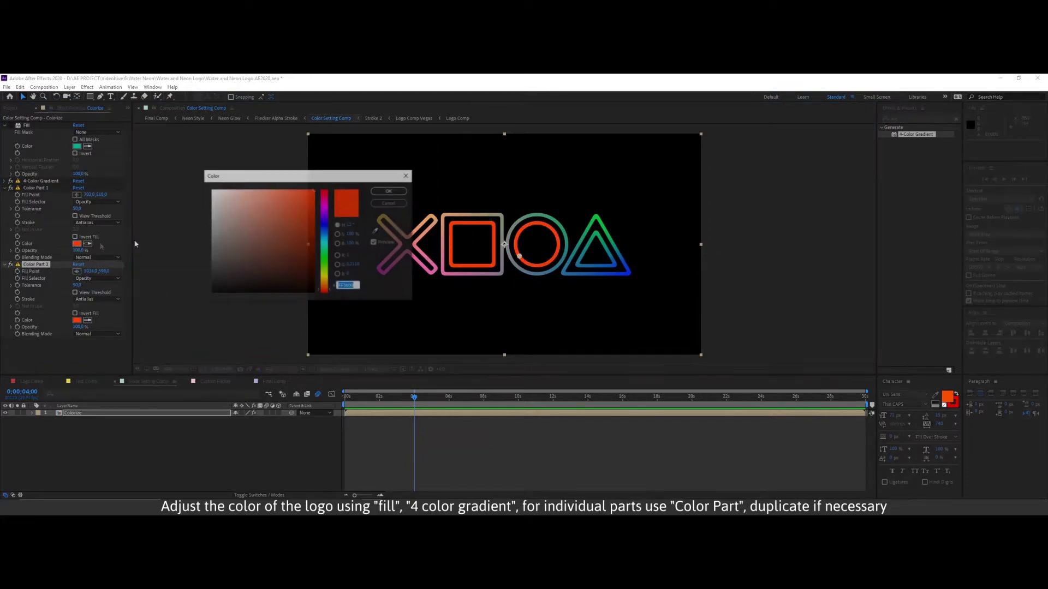
pyautogui.click(325, 239)
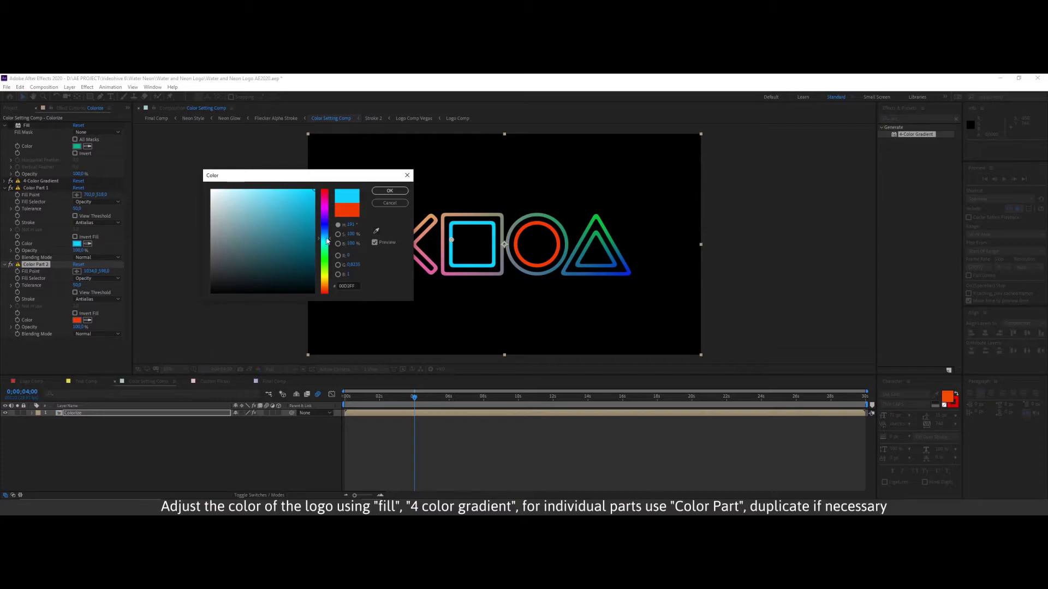
pyautogui.click(390, 191)
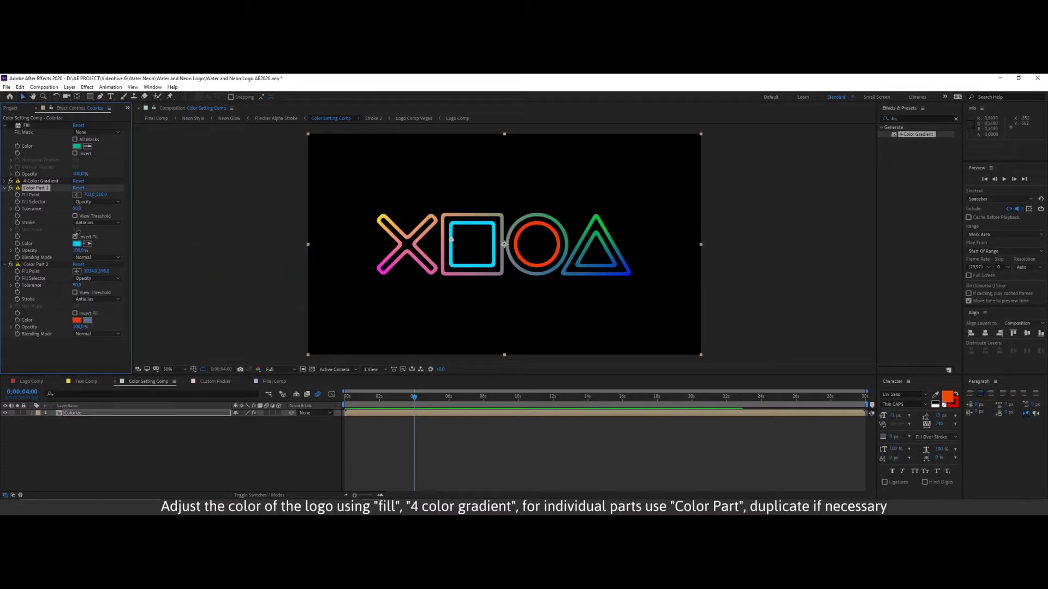
pyautogui.click(78, 244)
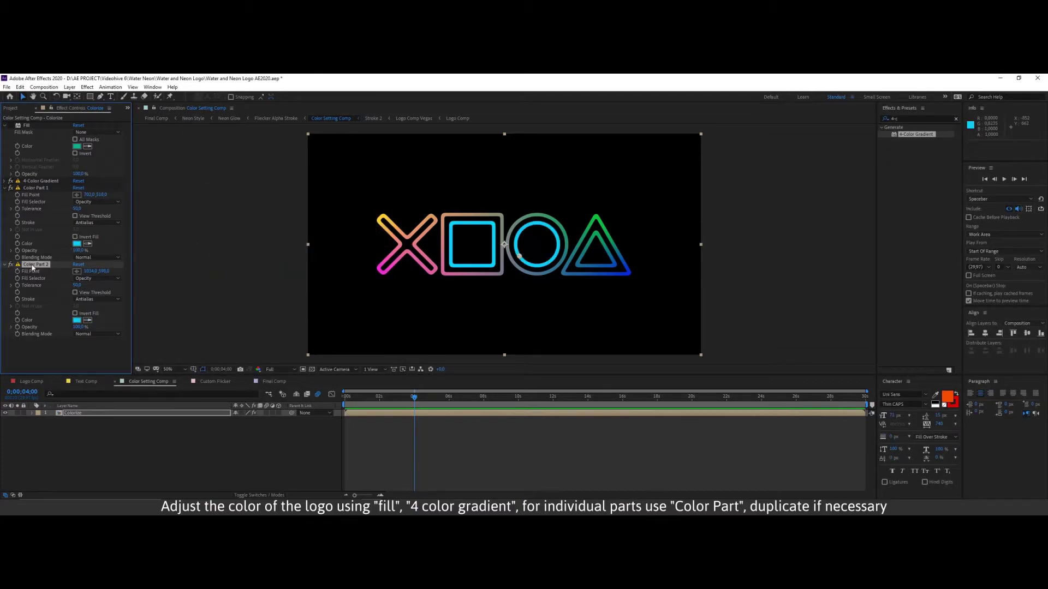
# Duplicate the colour part as Color Part 3 and set its fill point on the triangle.
pyautogui.click(19, 88)
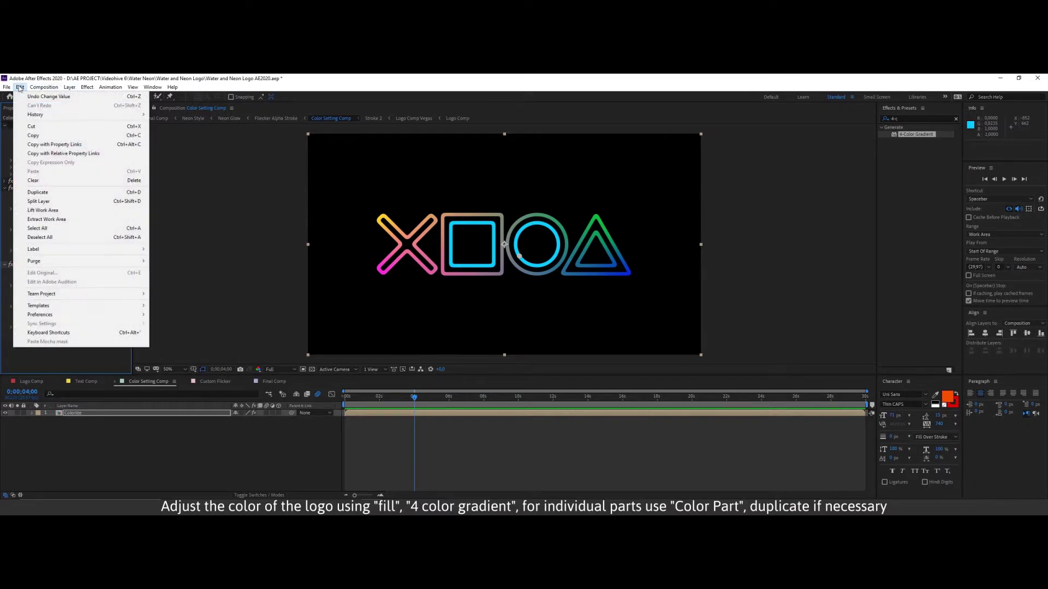
pyautogui.click(37, 192)
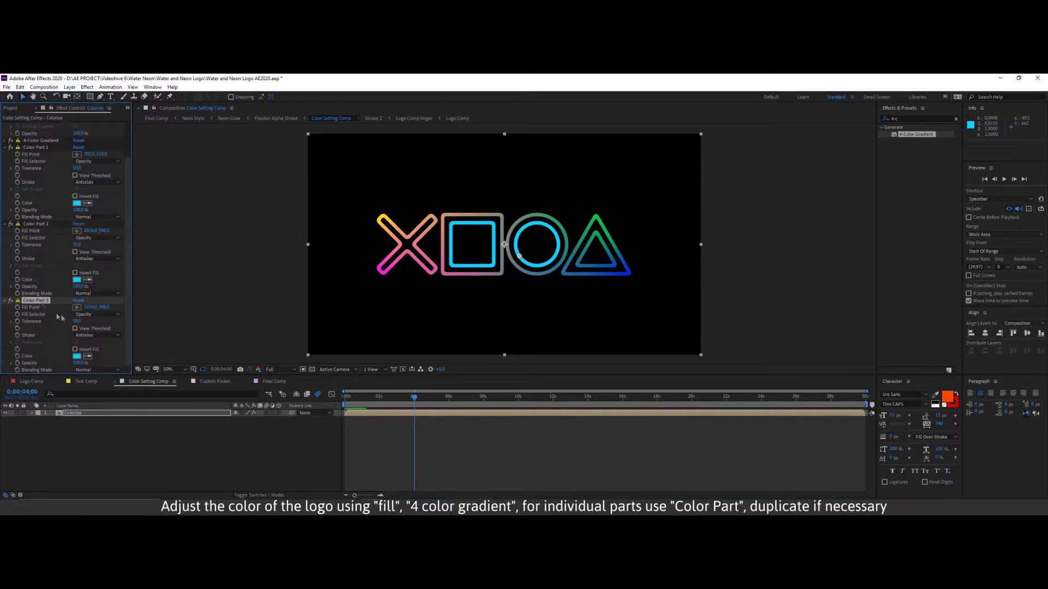
pyautogui.click(77, 308)
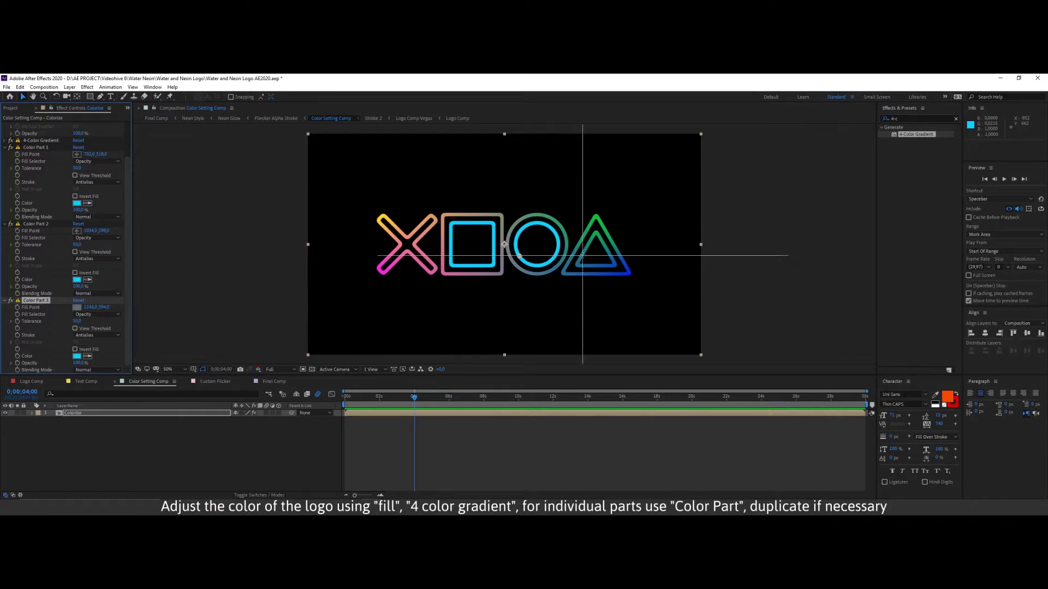
pyautogui.click(582, 258)
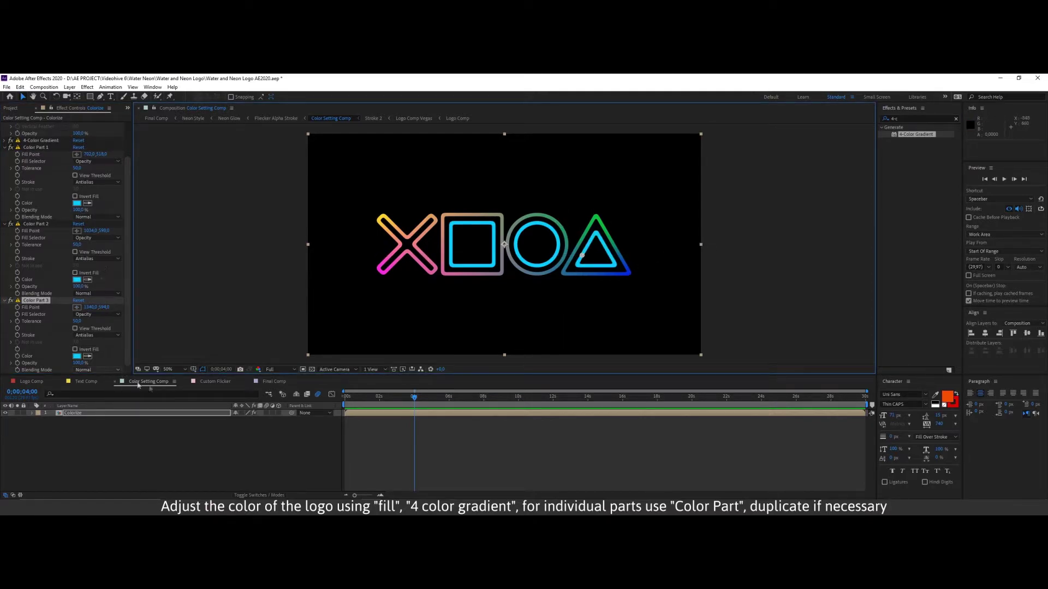
pyautogui.click(215, 382)
# Point the Flicker 1 and Flicker 2 fill points at the square and circle, then preview at 05;23.
pyautogui.click(386, 413)
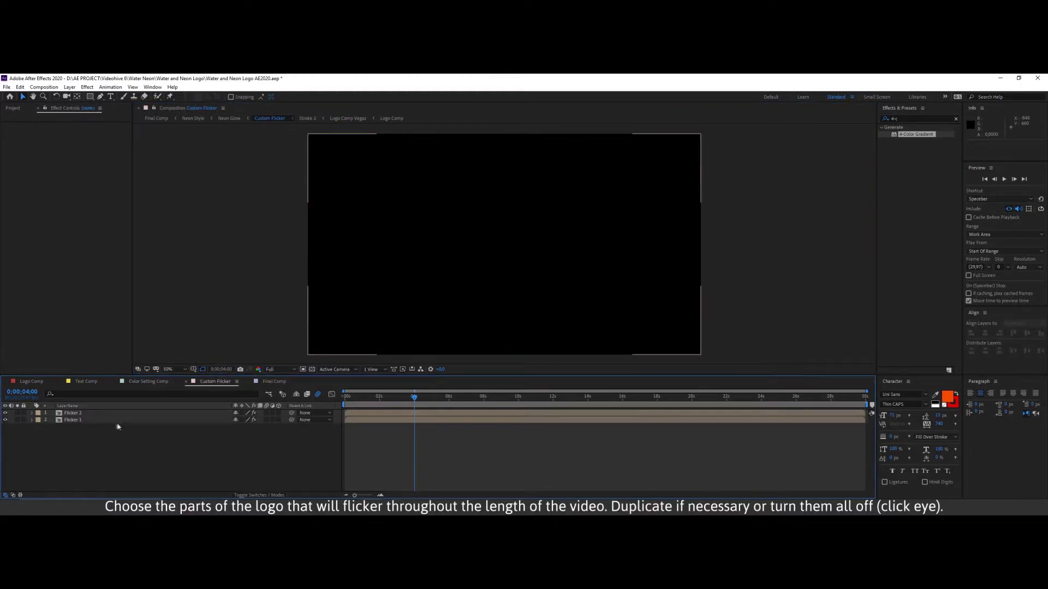
pyautogui.click(11, 128)
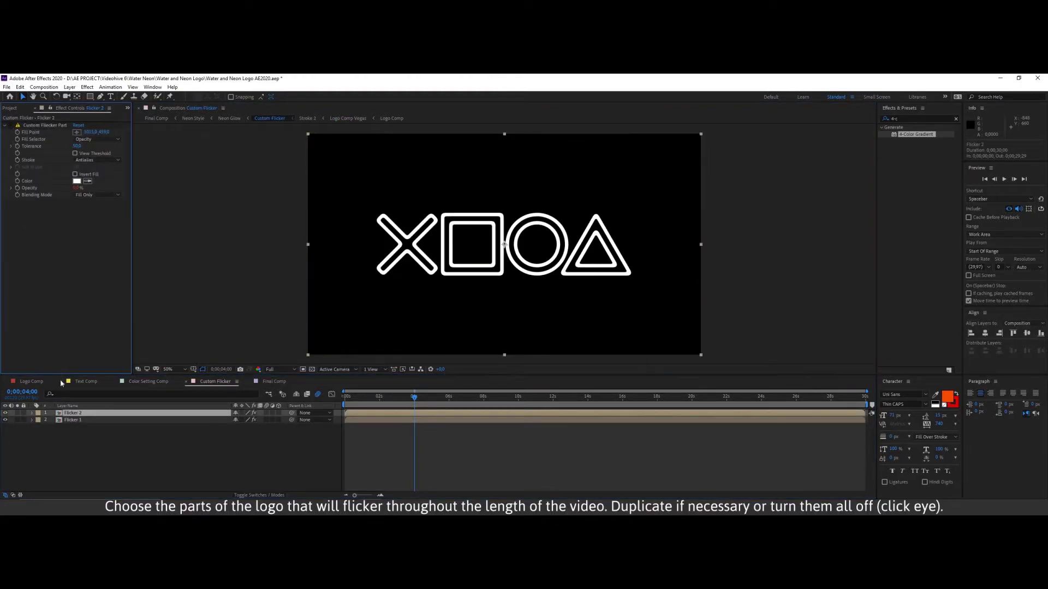
pyautogui.hotkey('ctrl', 'Down')
pyautogui.click(12, 127)
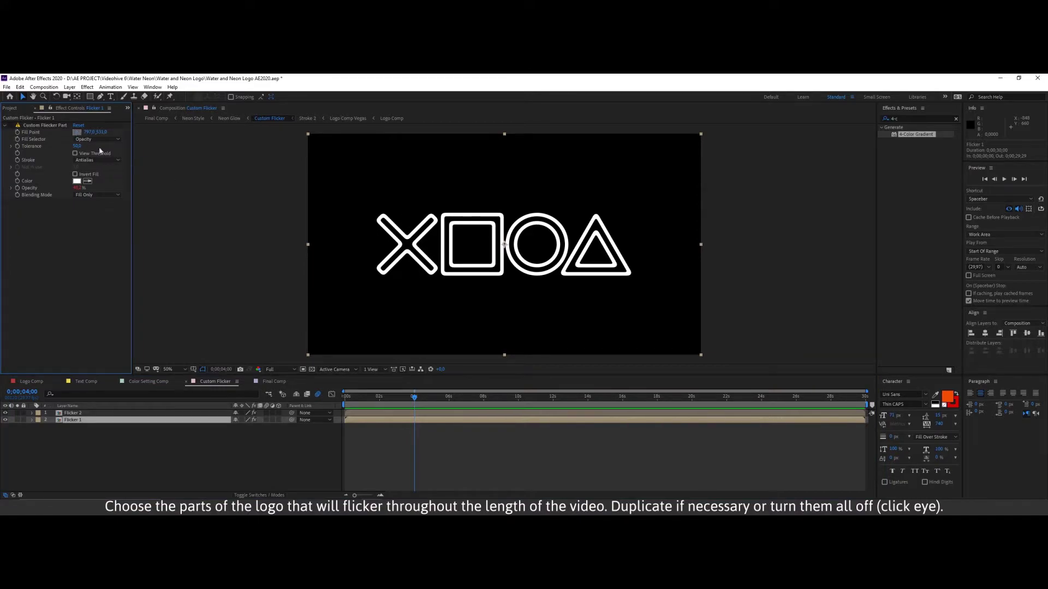
pyautogui.click(77, 132)
pyautogui.click(450, 237)
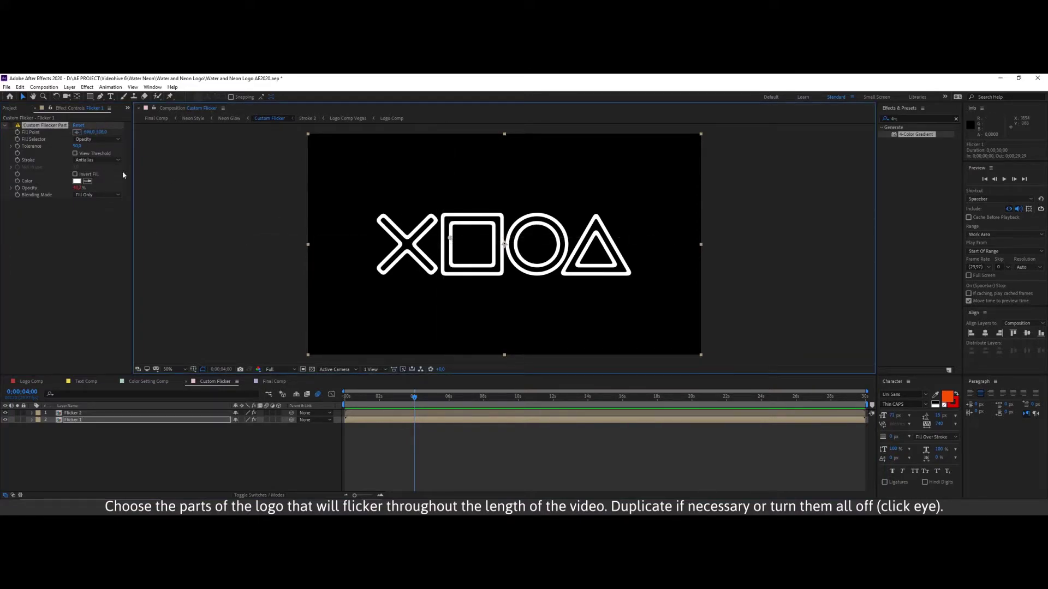
pyautogui.click(13, 129)
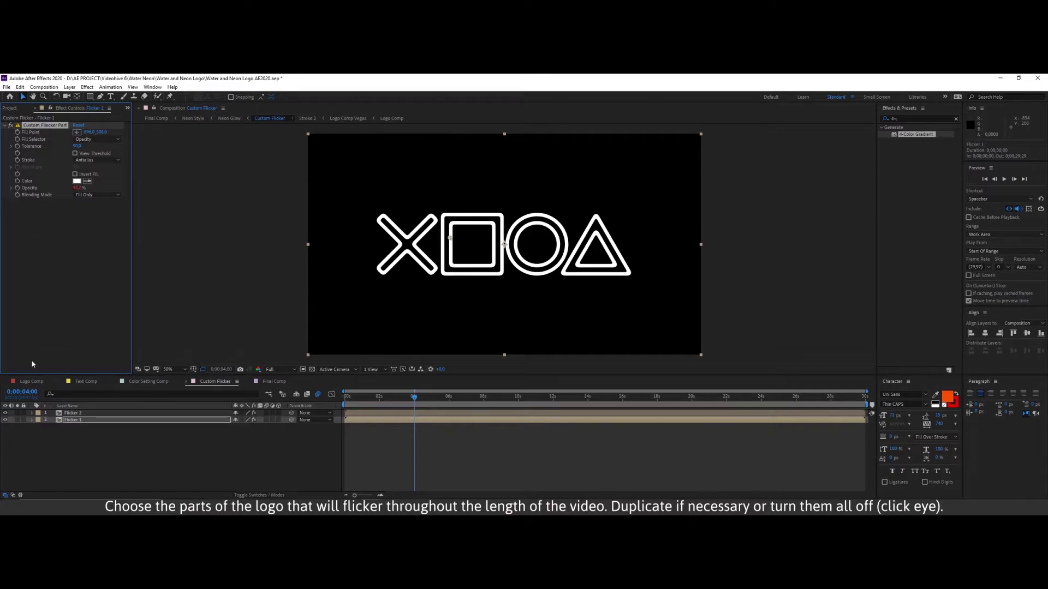
pyautogui.click(73, 413)
pyautogui.click(77, 132)
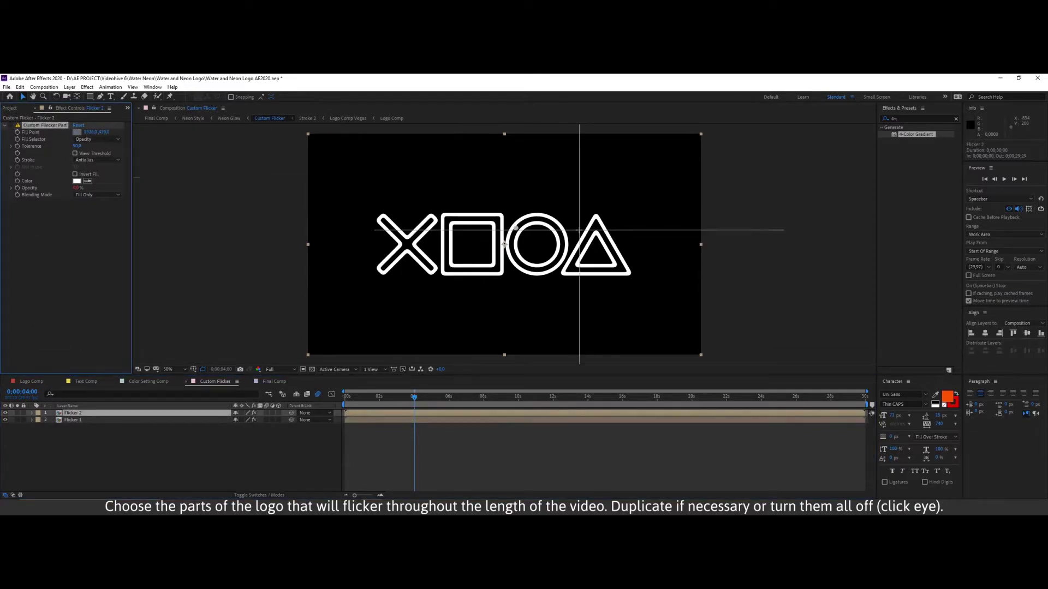
pyautogui.click(555, 232)
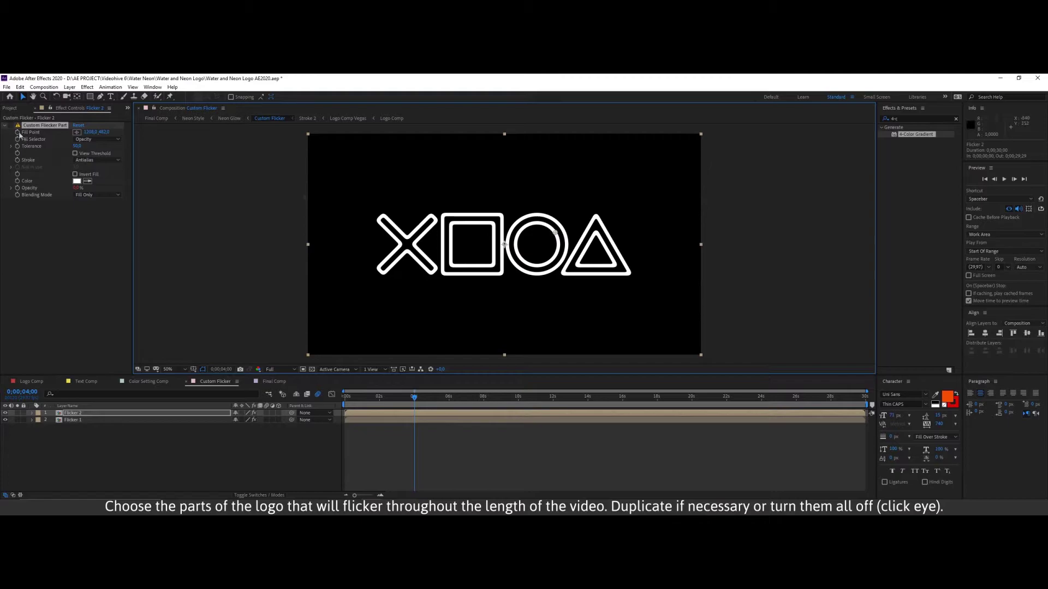
pyautogui.moveTo(374, 399); pyautogui.dragTo(446, 404)
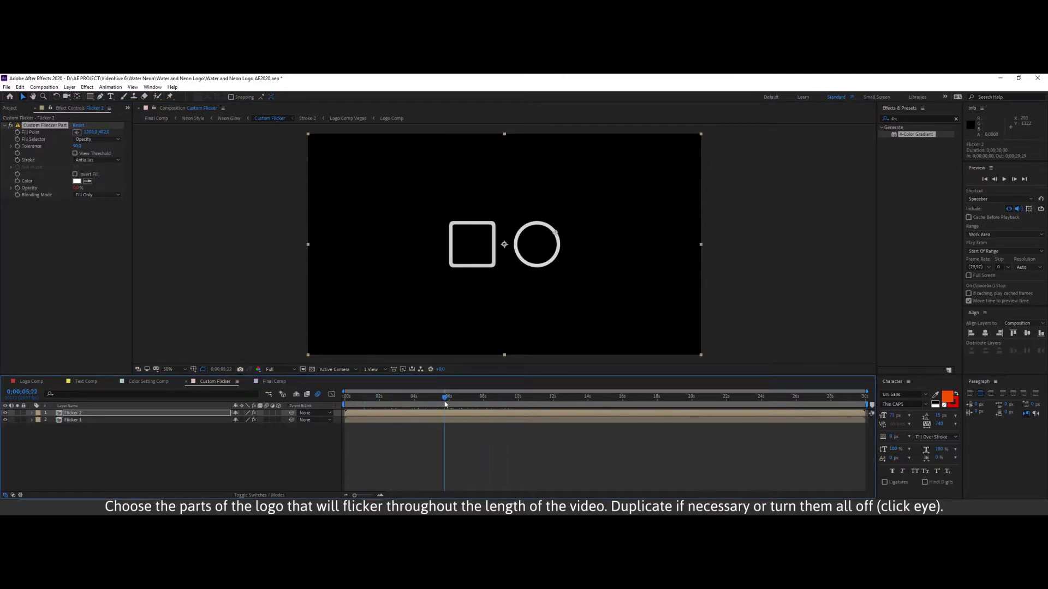
pyautogui.click(85, 415)
# Duplicate the flicker part, set the copy's fill point on the triangle, and preview the first eight seconds.
pyautogui.click(19, 87)
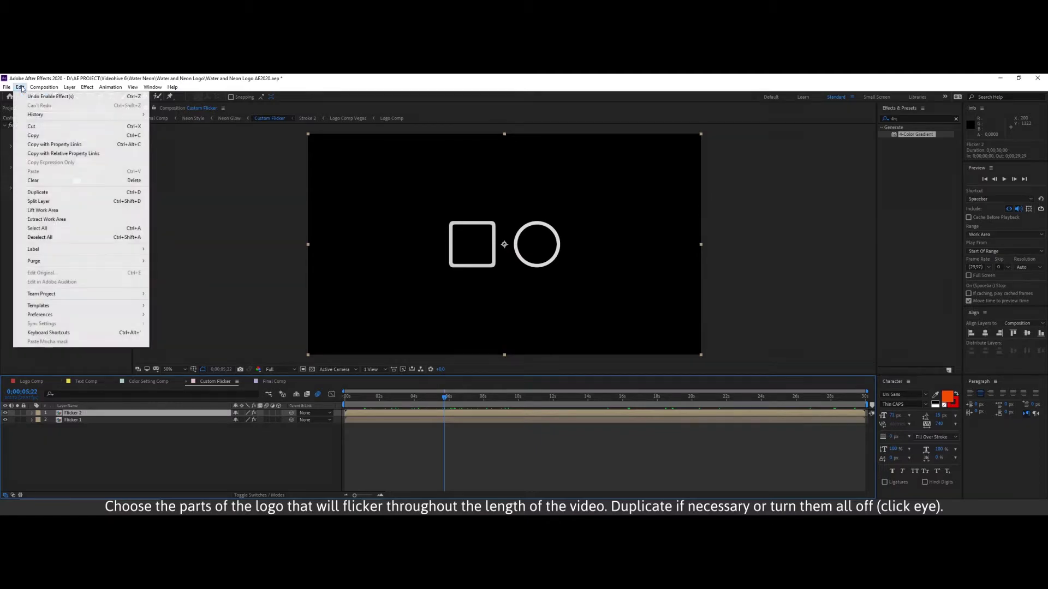
pyautogui.click(39, 192)
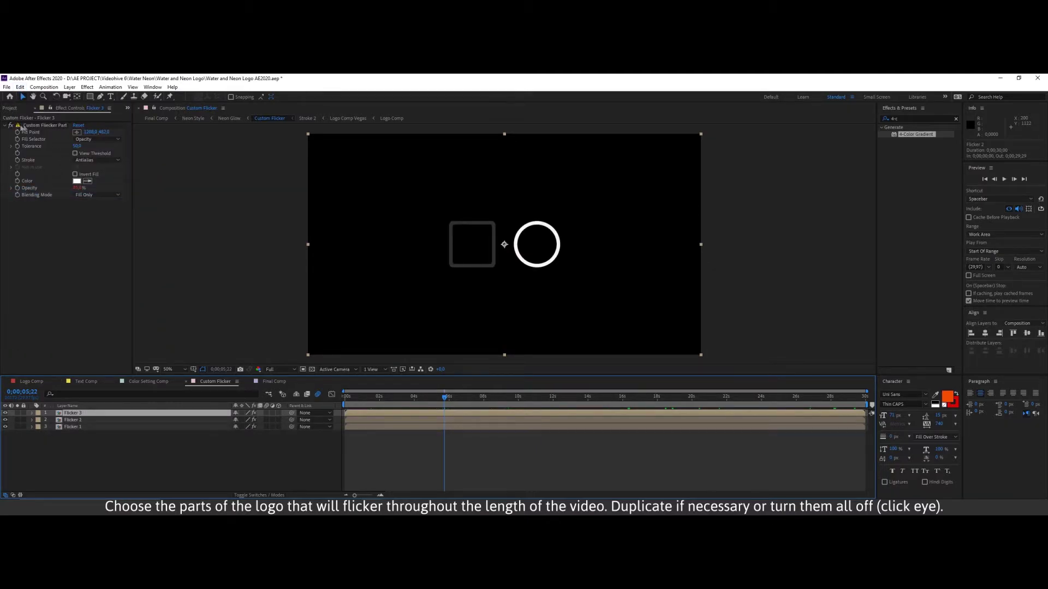
pyautogui.click(77, 132)
pyautogui.click(587, 247)
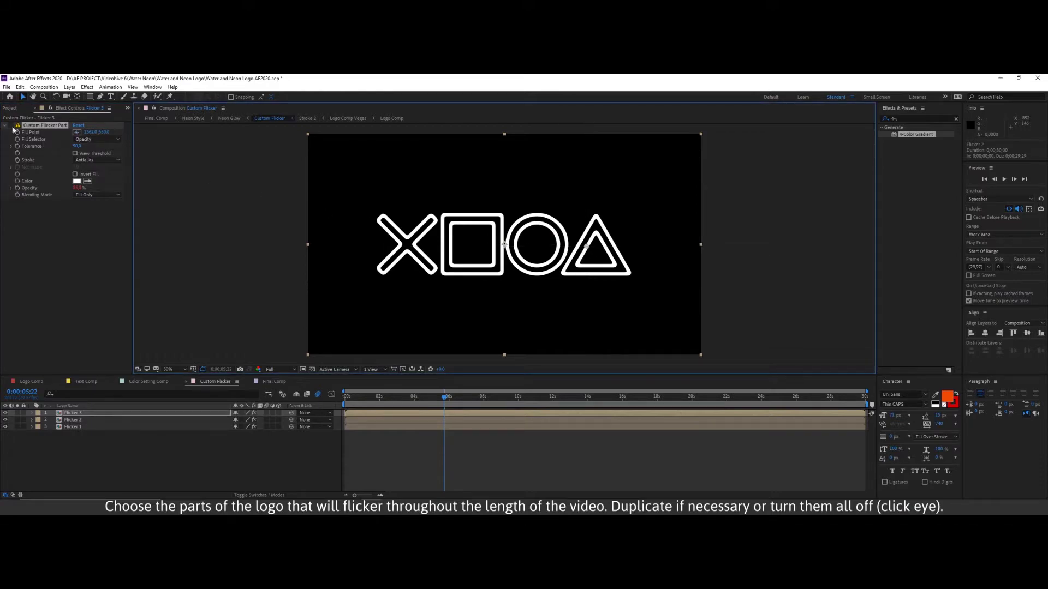
pyautogui.click(65, 246)
pyautogui.click(353, 397)
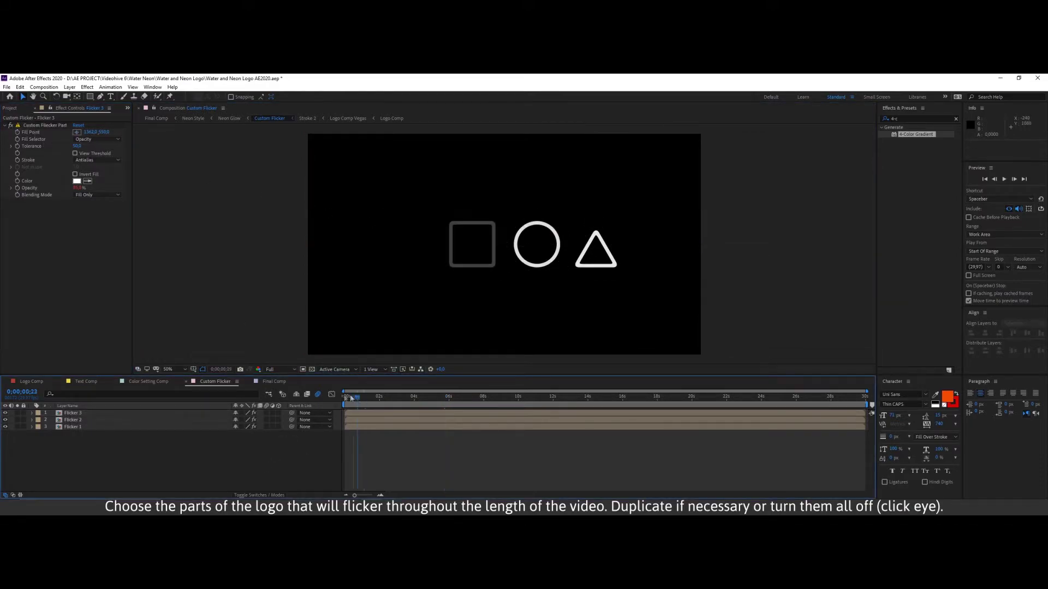
pyautogui.moveTo(350, 399)
pyautogui.mouseDown()
pyautogui.moveTo(484, 404)
pyautogui.moveTo(414, 403)
pyautogui.mouseUp()
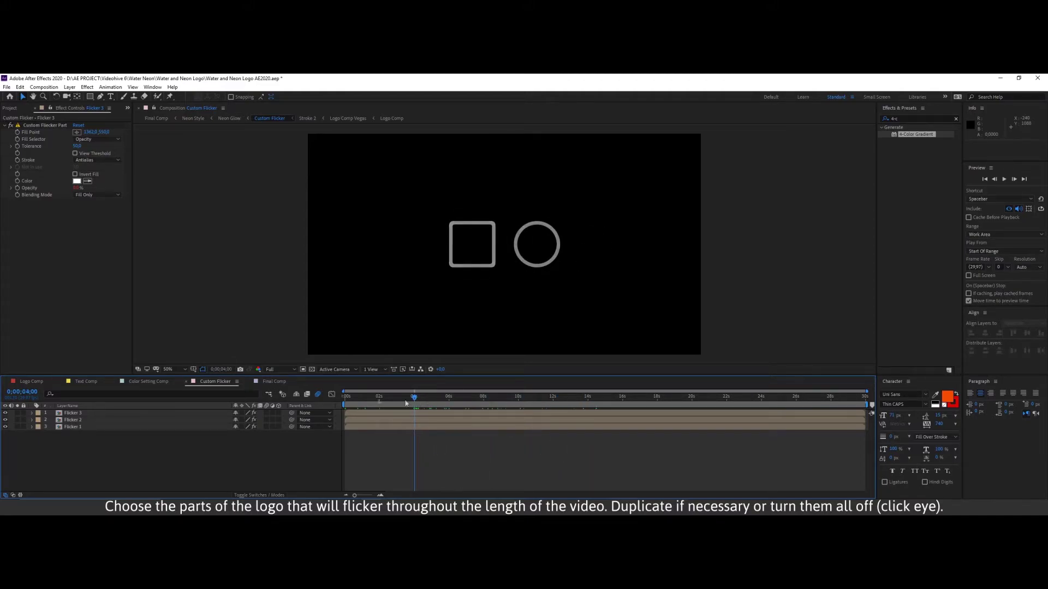
pyautogui.click(274, 381)
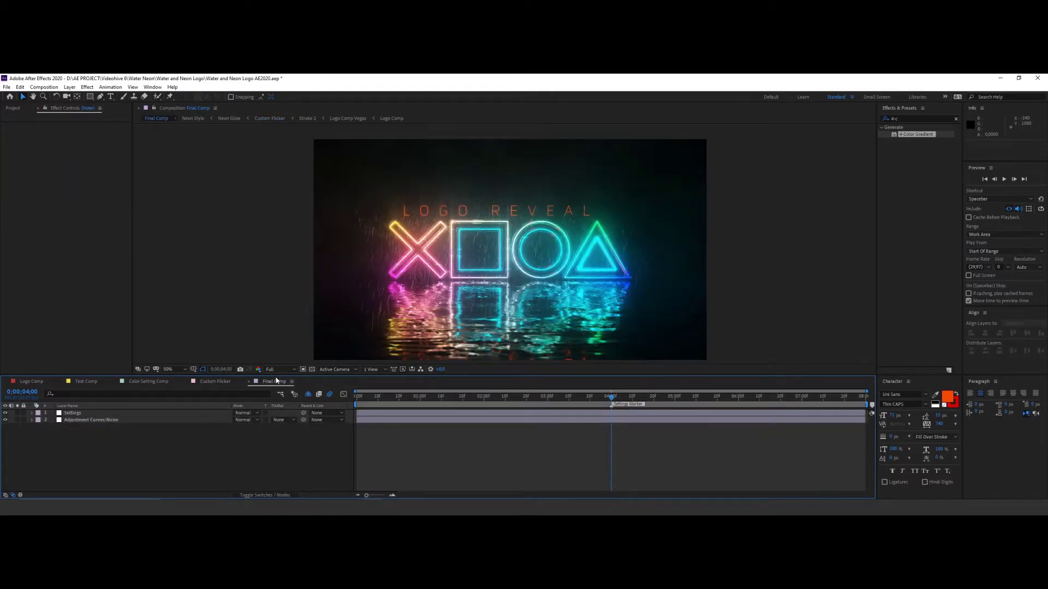
# Turn Rain off in the Settings layer and set DoF Intensity to 25.
pyautogui.press('/')
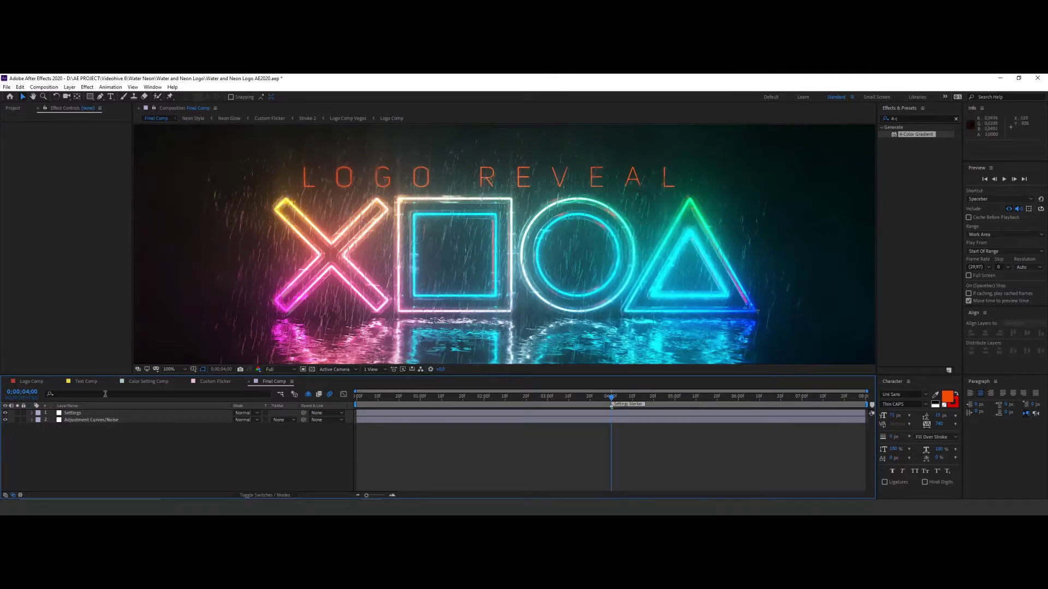
pyautogui.click(74, 413)
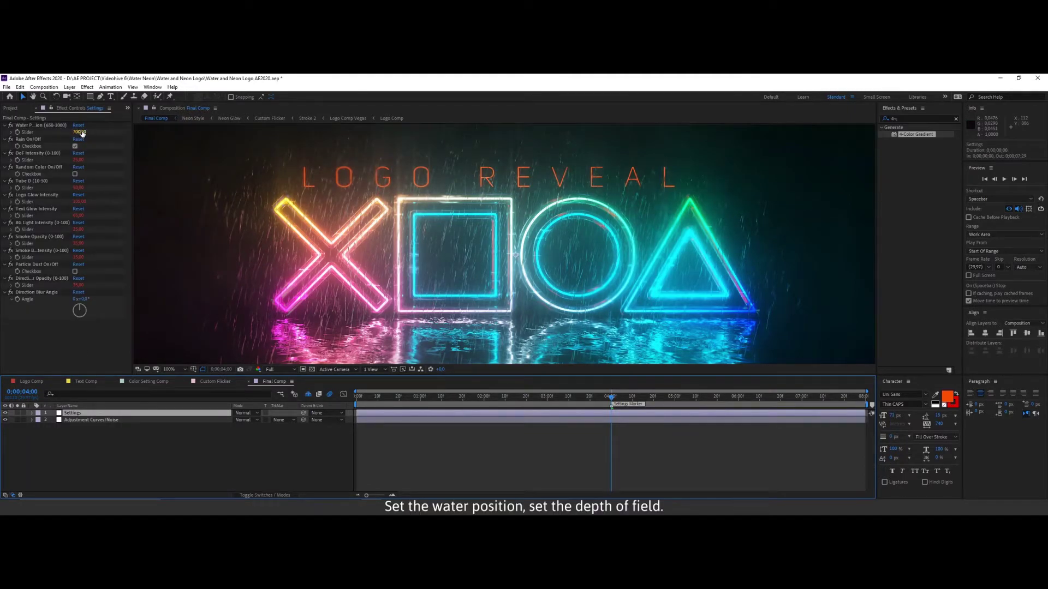
pyautogui.click(80, 132)
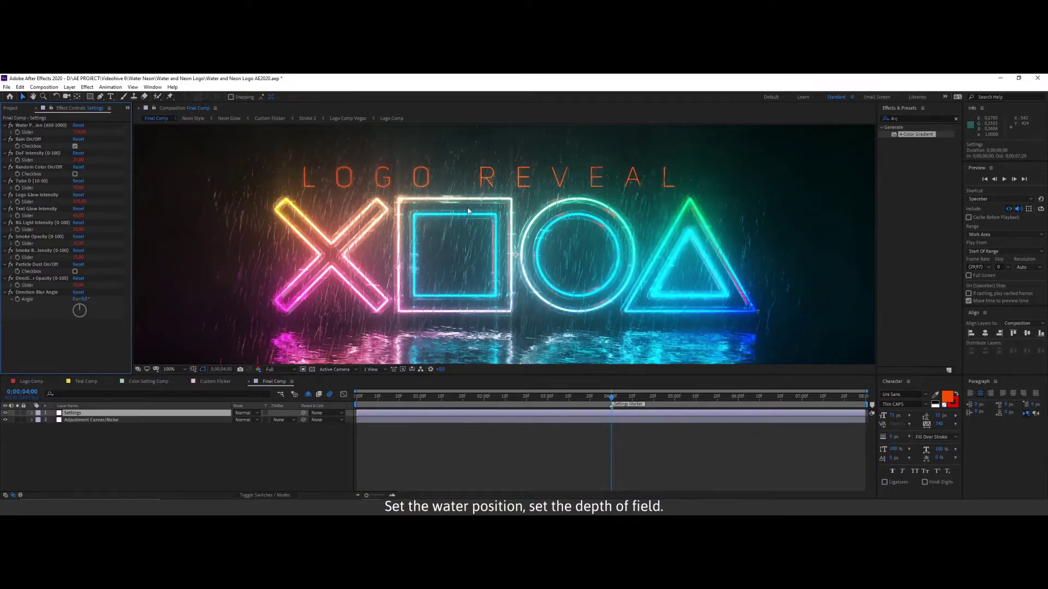
pyautogui.press(',')
pyautogui.press(',')
pyautogui.click(45, 142)
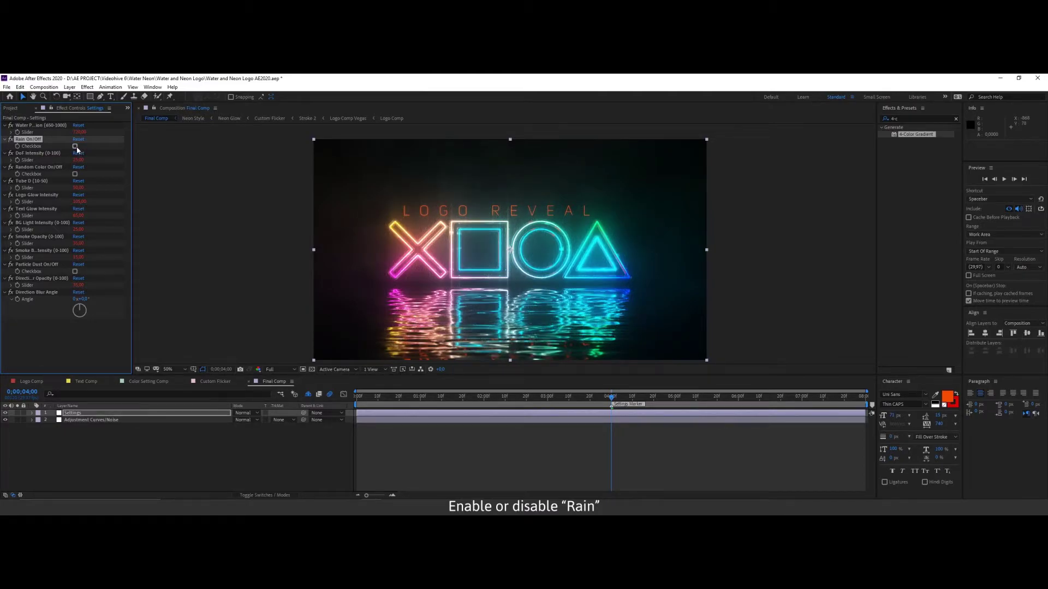
pyautogui.click(44, 153)
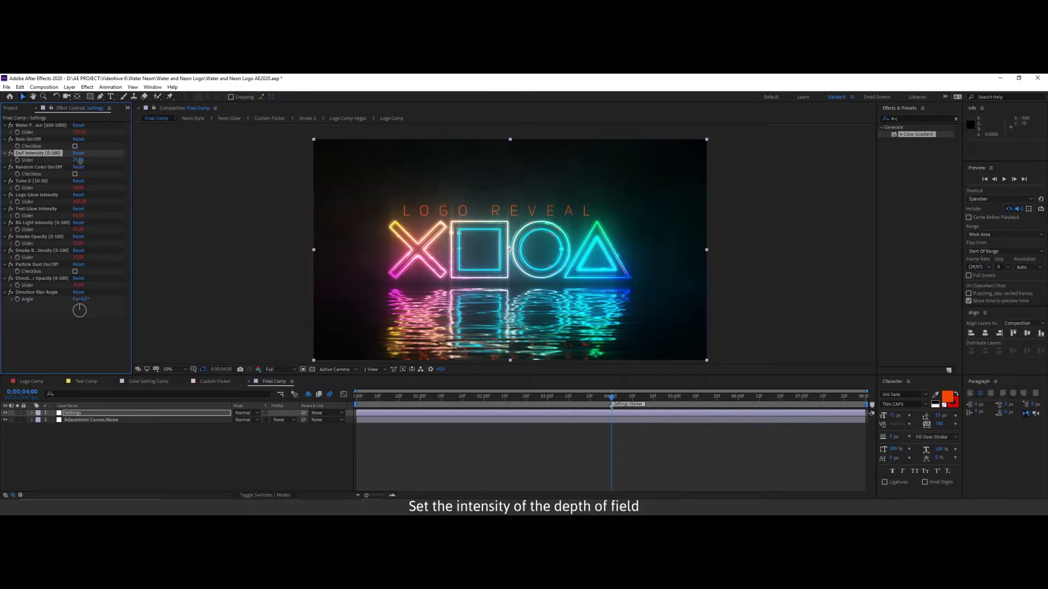
pyautogui.write('0')
pyautogui.press('Return')
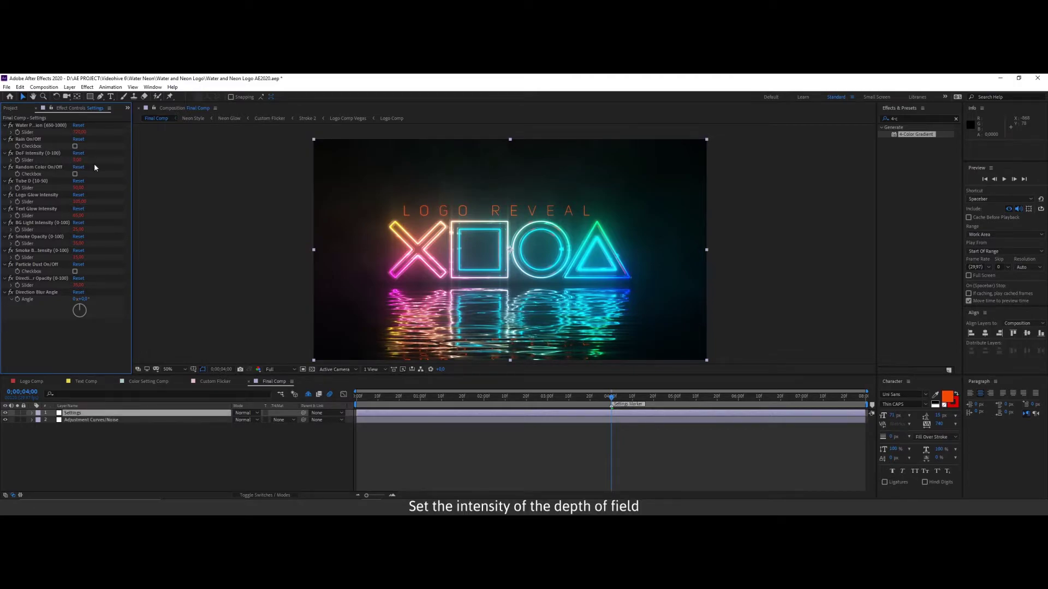
pyautogui.moveTo(78, 161); pyautogui.dragTo(77, 163)
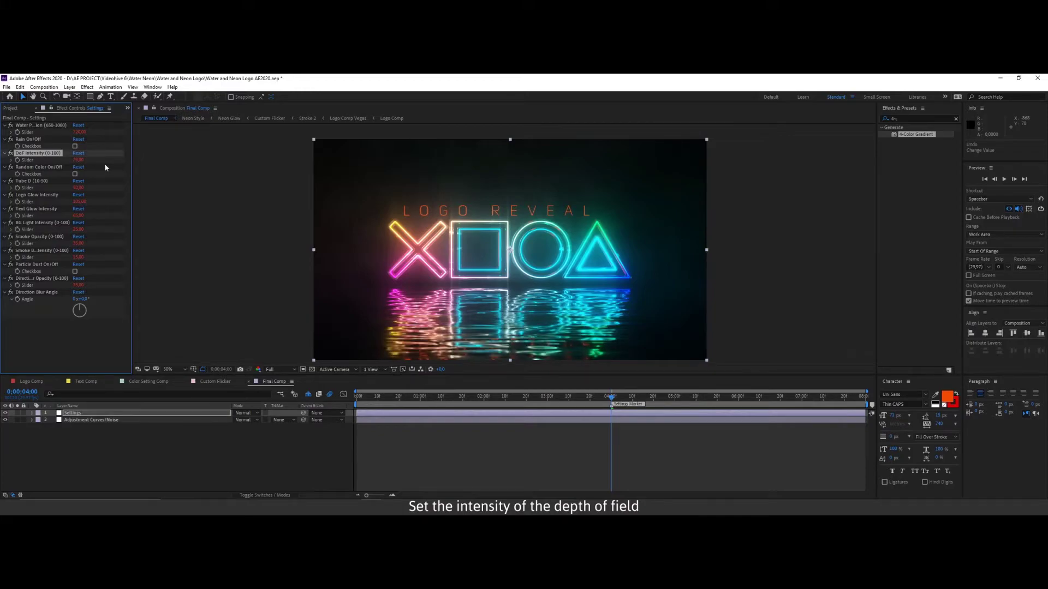
pyautogui.click(39, 167)
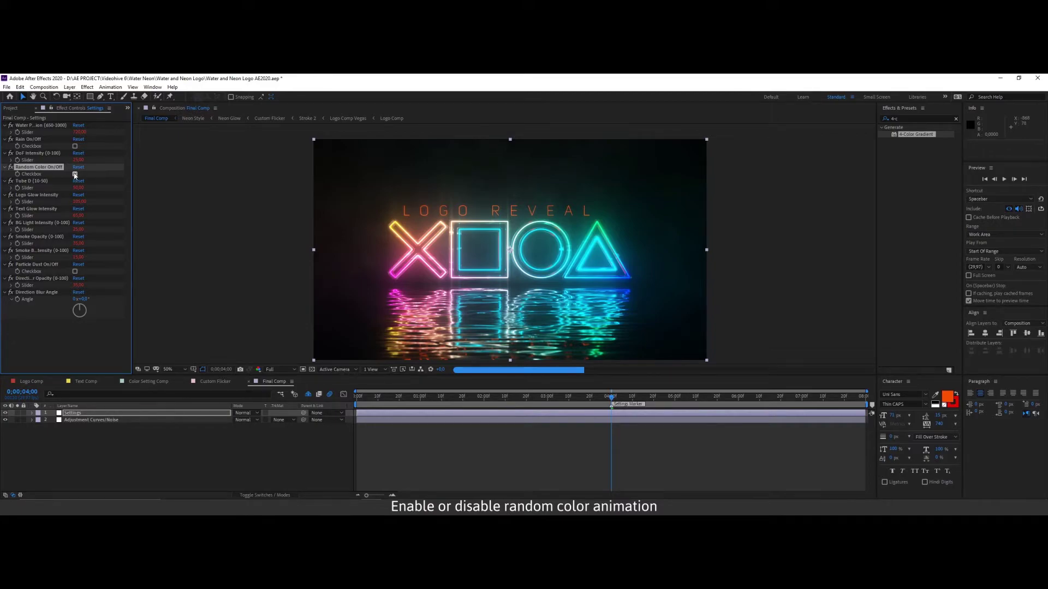
# Turn off Random Color and set Tube D to 25.
pyautogui.click(75, 174)
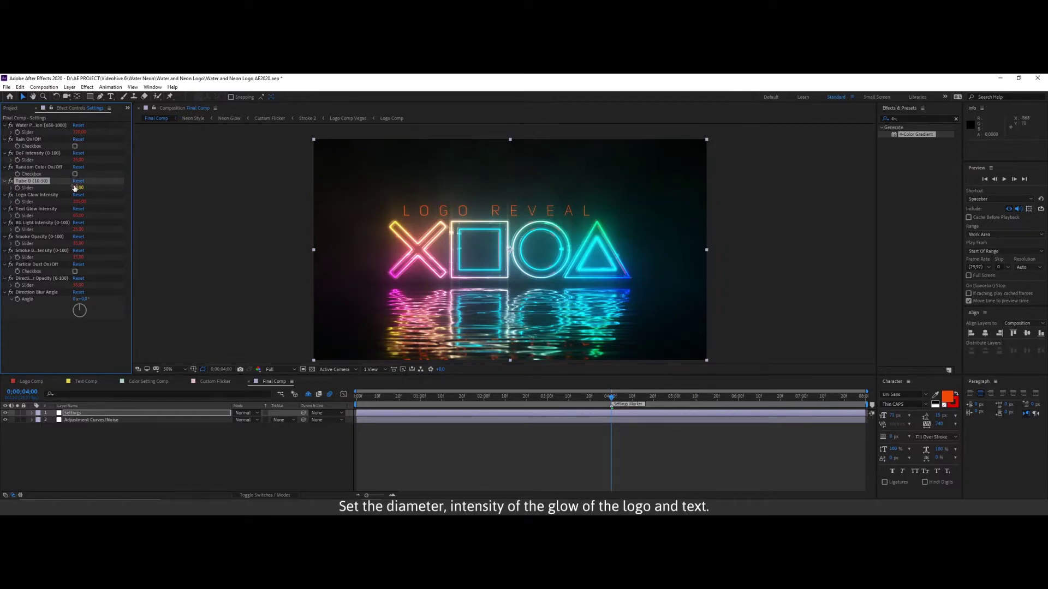
pyautogui.click(76, 188)
pyautogui.write('25')
pyautogui.press('Return')
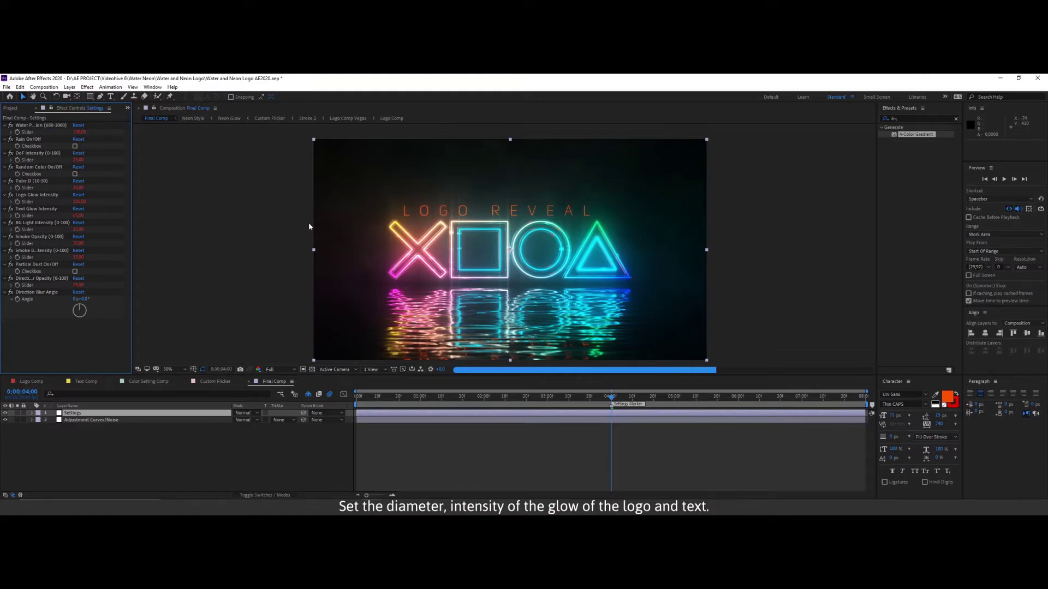
pyautogui.press('/')
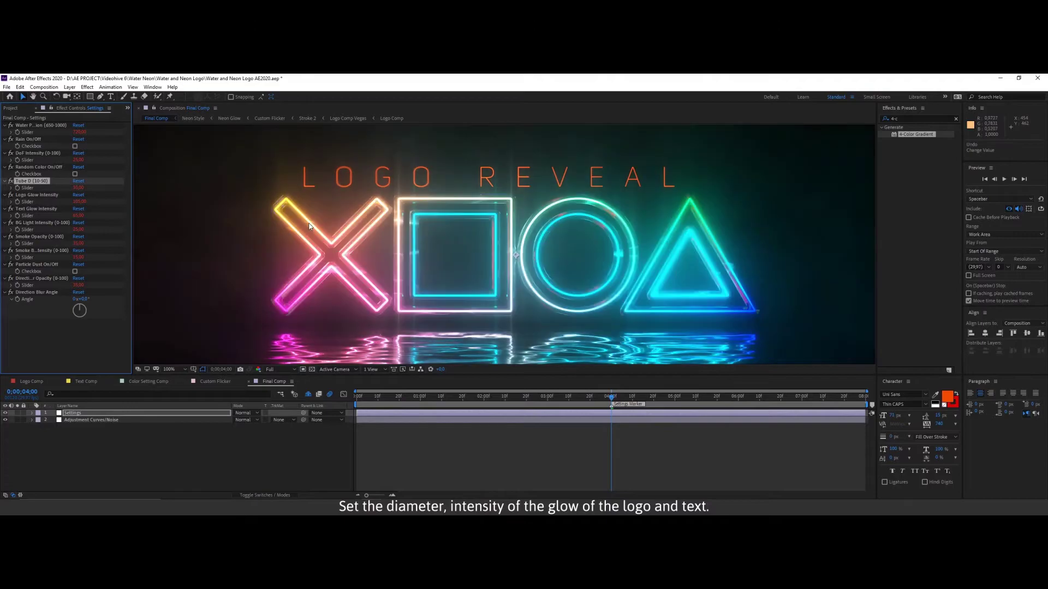
pyautogui.press(',')
pyautogui.press(',')
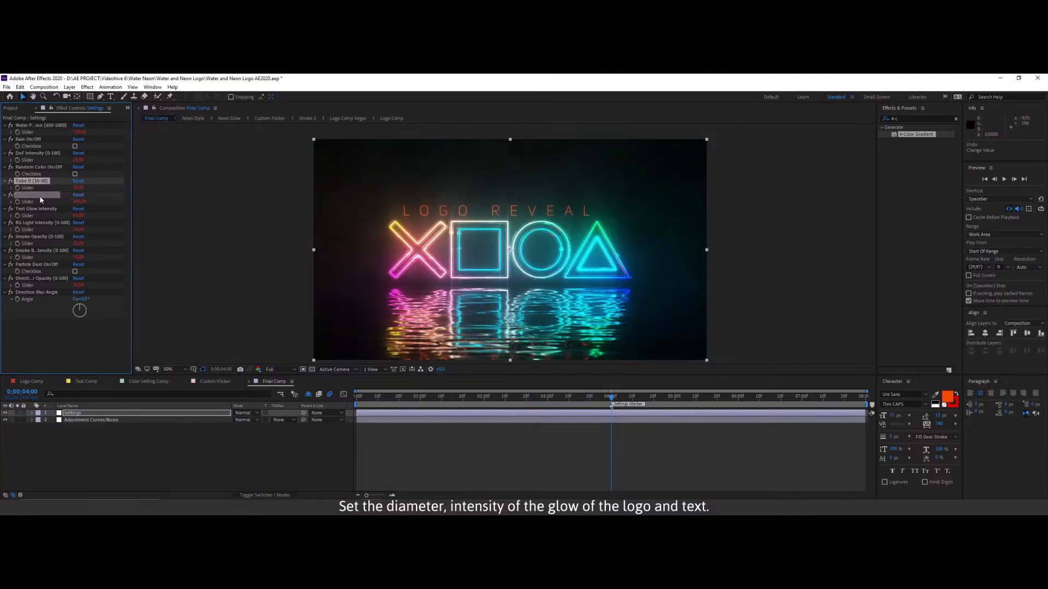
# Set Logo Glow Intensity to 90 and raise Text Glow Intensity to about 149.
pyautogui.click(64, 196)
pyautogui.click(77, 202)
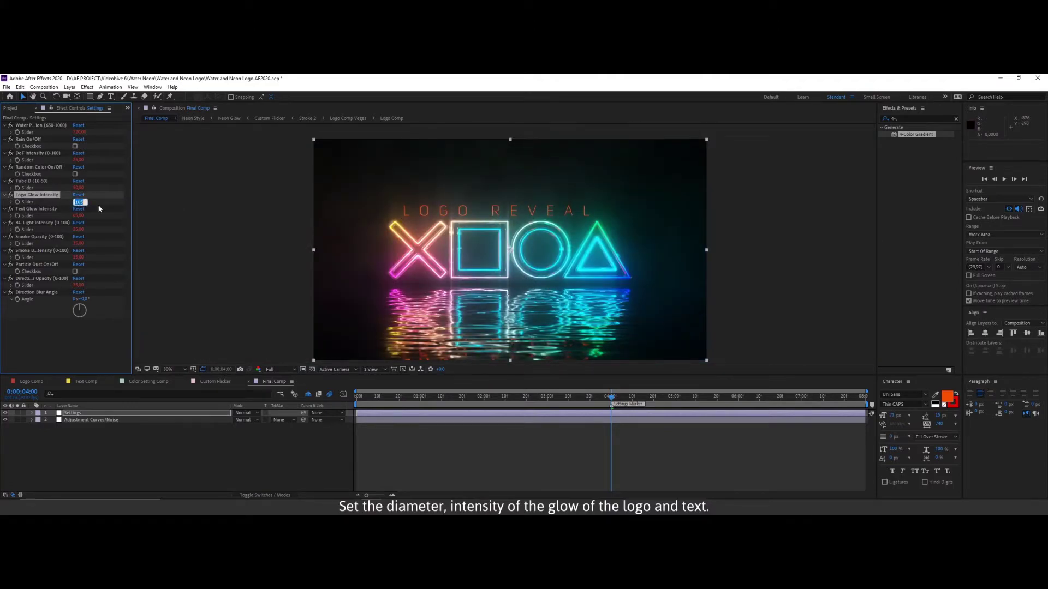
pyautogui.write('90')
pyautogui.press('Return')
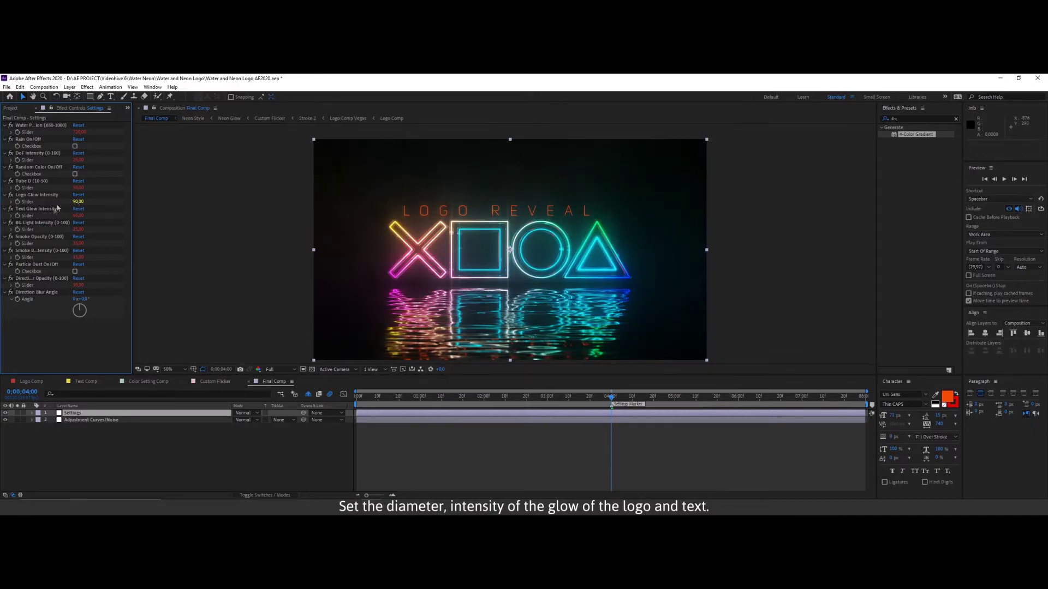
pyautogui.click(78, 216)
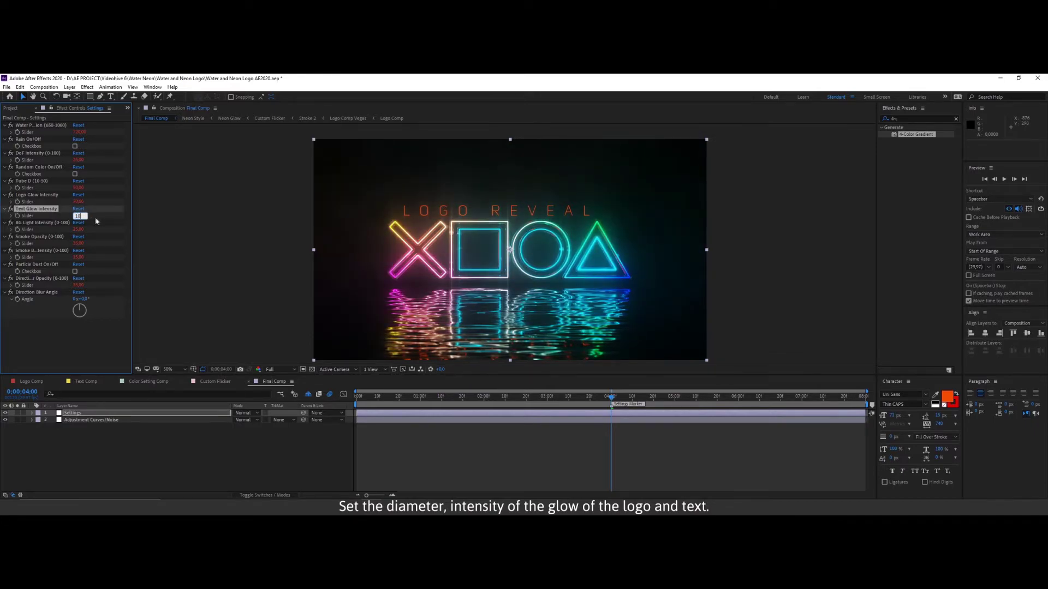
pyautogui.write('5')
pyautogui.press('Return')
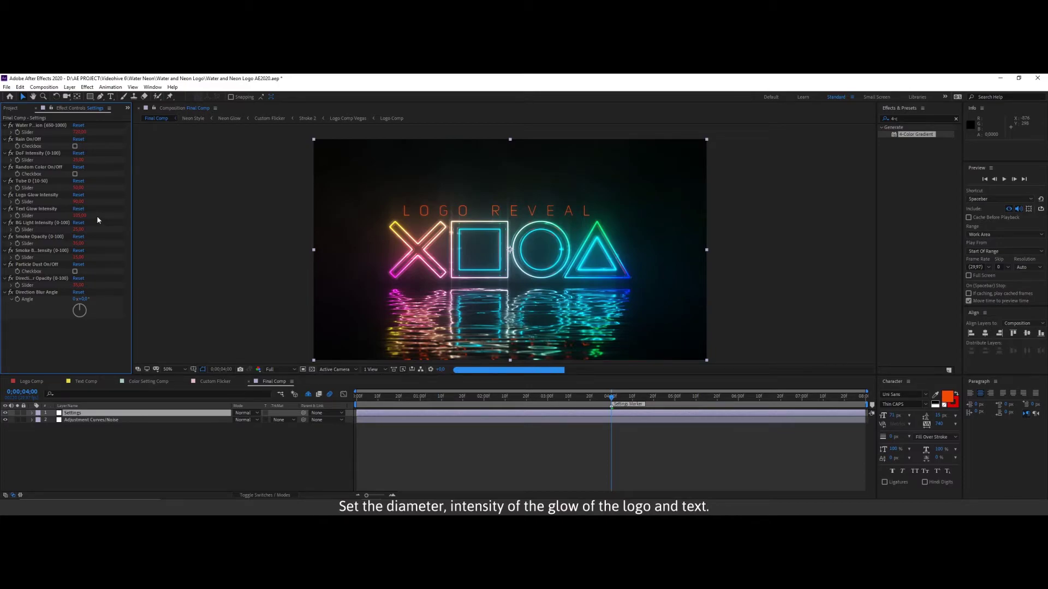
pyautogui.moveTo(79, 216); pyautogui.dragTo(92, 215)
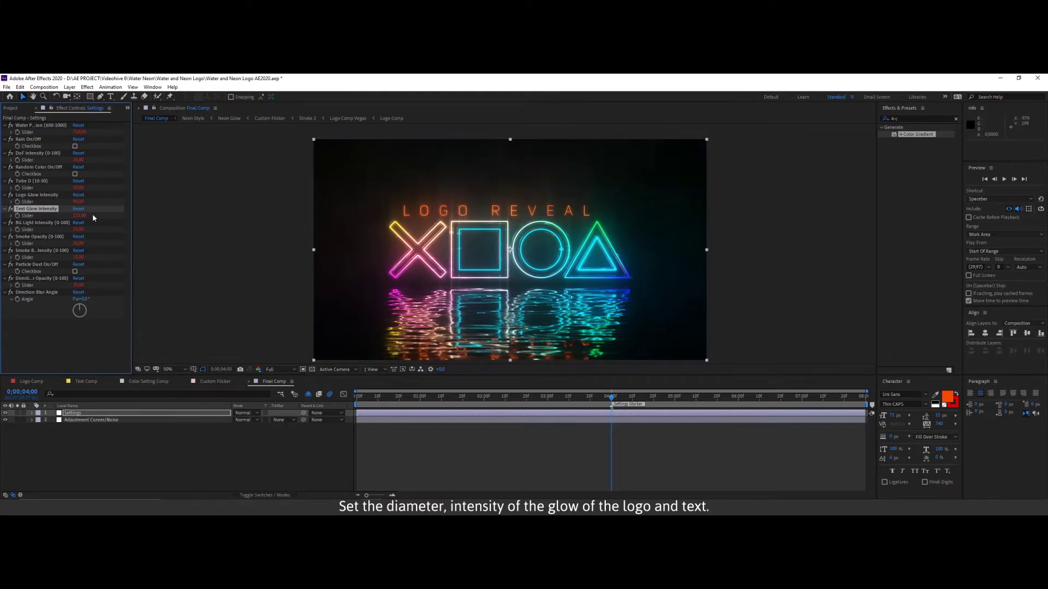
pyautogui.press('/')
pyautogui.moveTo(79, 216); pyautogui.dragTo(82, 218)
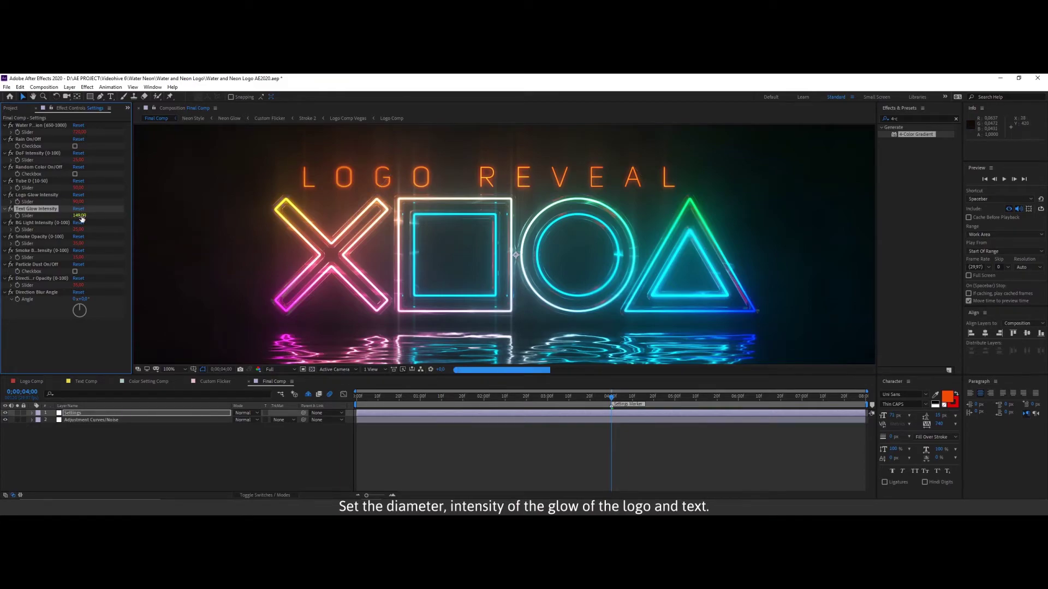
pyautogui.press(',')
pyautogui.press(',')
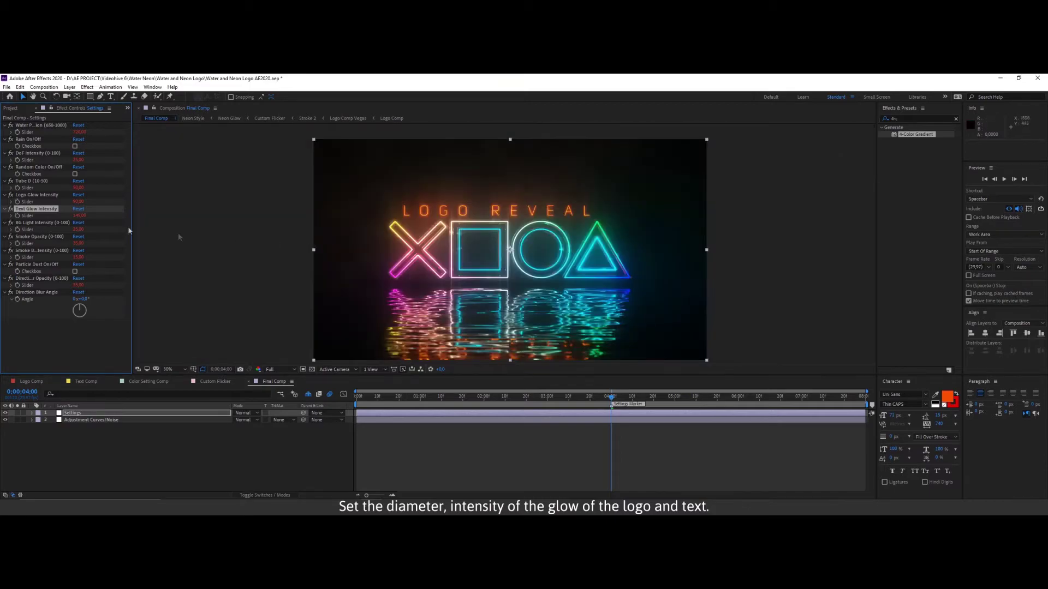
# Try background light intensity values of 0 and about 48.
pyautogui.click(41, 223)
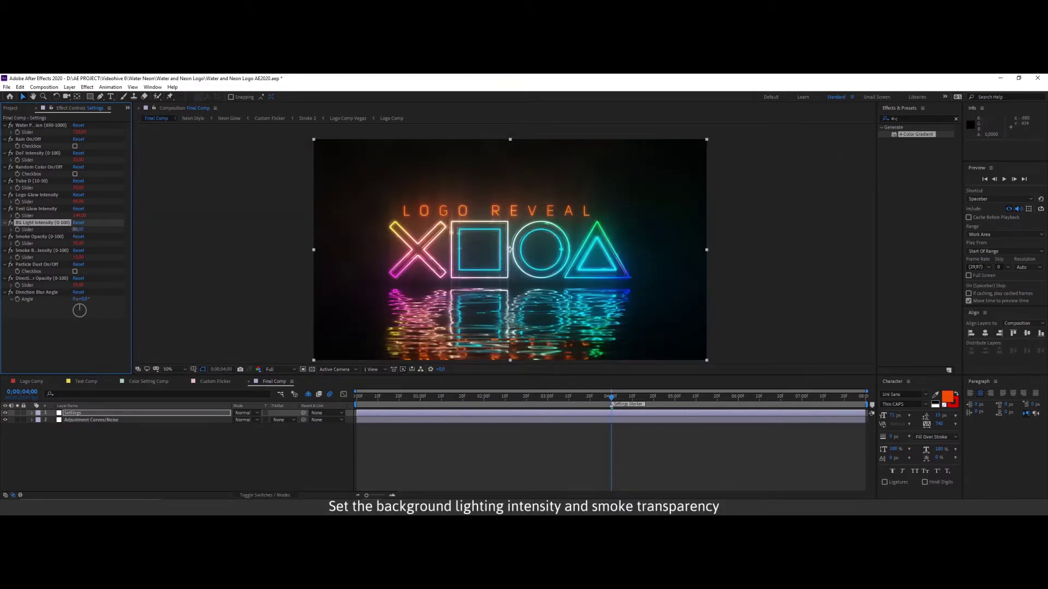
pyautogui.click(77, 230)
pyautogui.write('0')
pyautogui.press('Return')
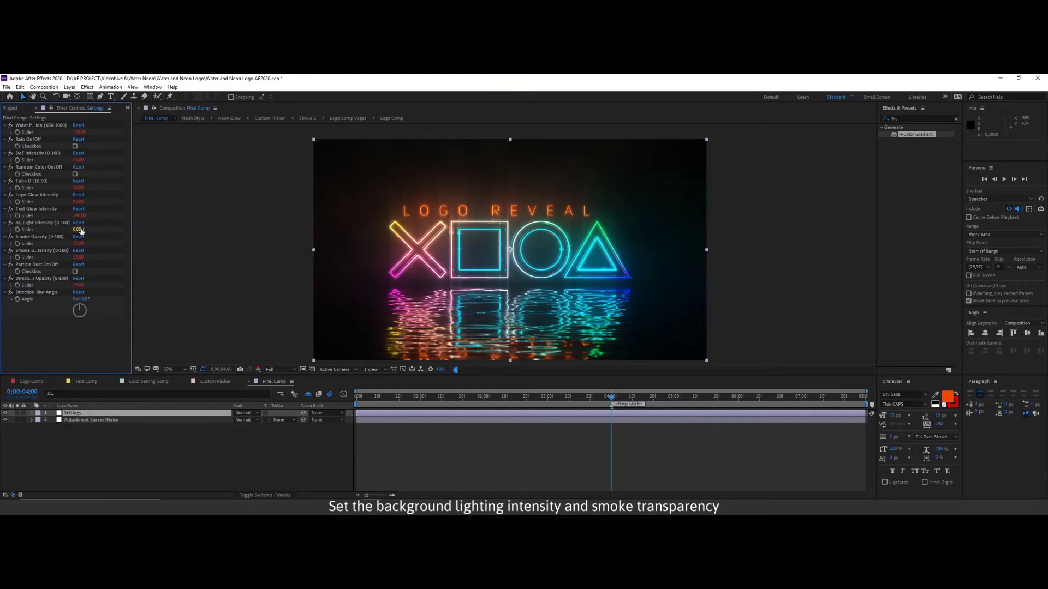
pyautogui.moveTo(78, 231); pyautogui.dragTo(99, 230)
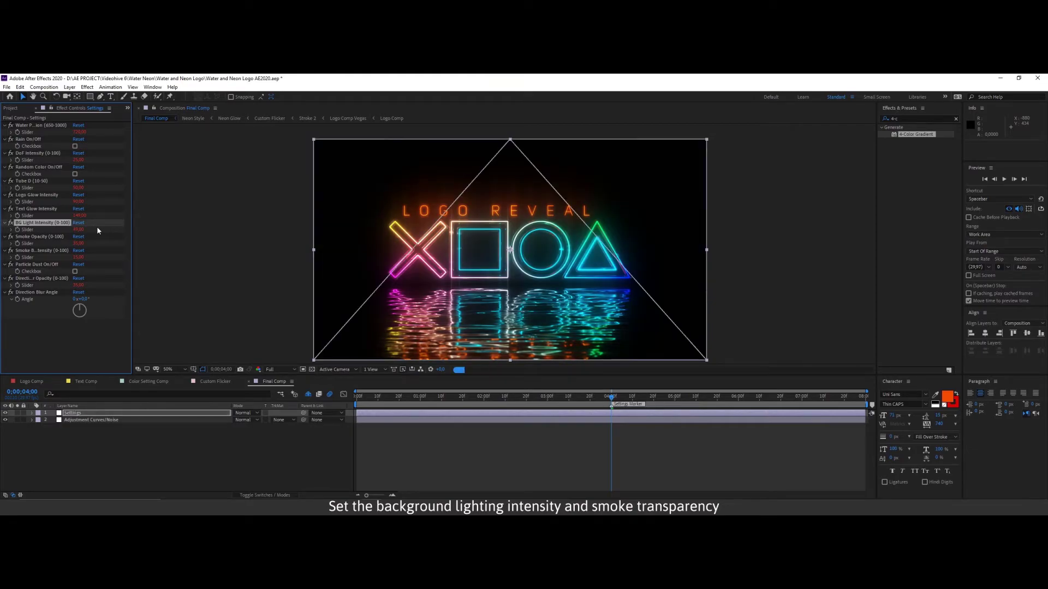
# Test Smoke Opacity at 100 and 0, and set background light intensity to 15.
pyautogui.click(79, 244)
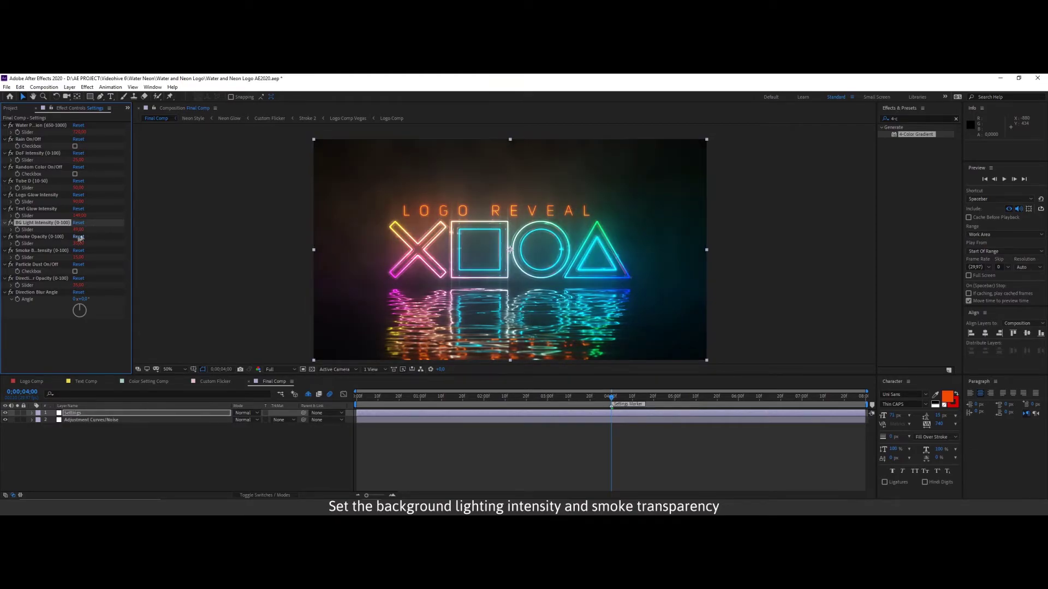
pyautogui.write('100')
pyautogui.press('Return')
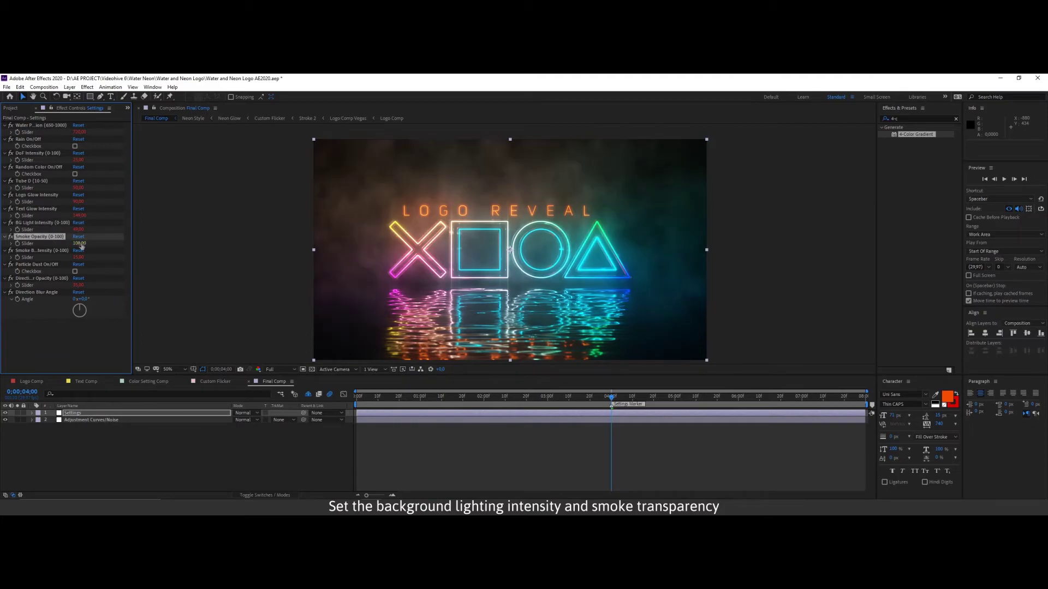
pyautogui.press('Return')
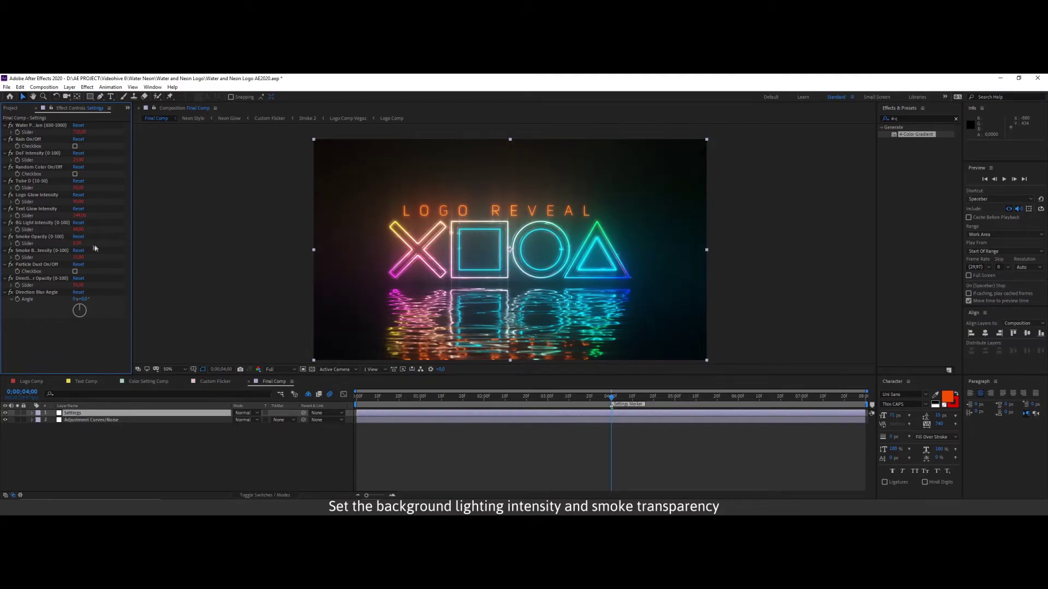
pyautogui.click(78, 244)
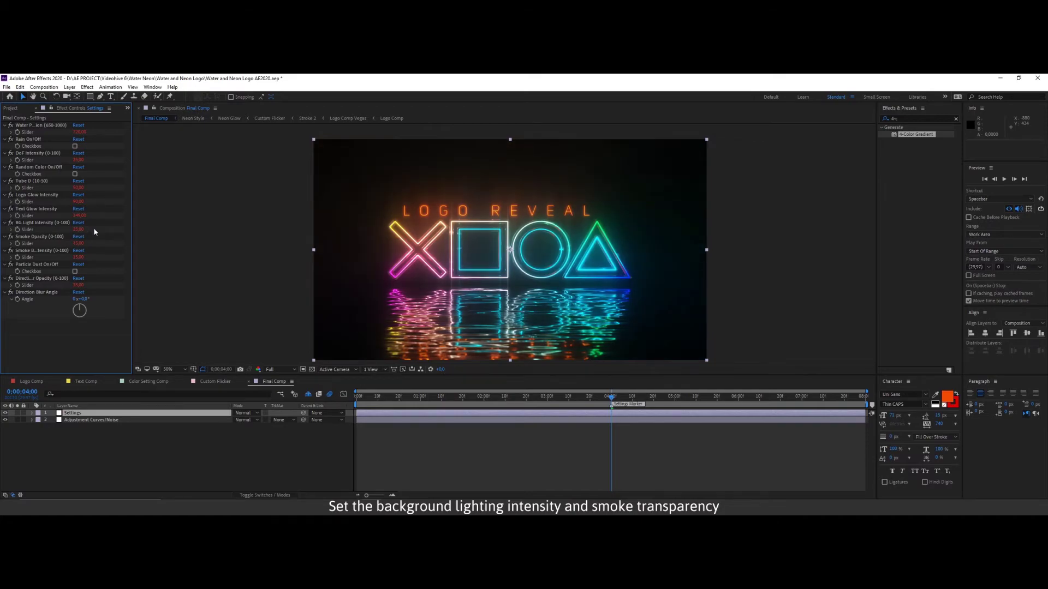
pyautogui.click(79, 229)
pyautogui.write('5')
pyautogui.press('Return')
# Set Smoke Opacity to 55.
pyautogui.moveTo(79, 243)
pyautogui.mouseDown()
pyautogui.moveTo(130, 245)
pyautogui.moveTo(117, 249)
pyautogui.mouseUp()
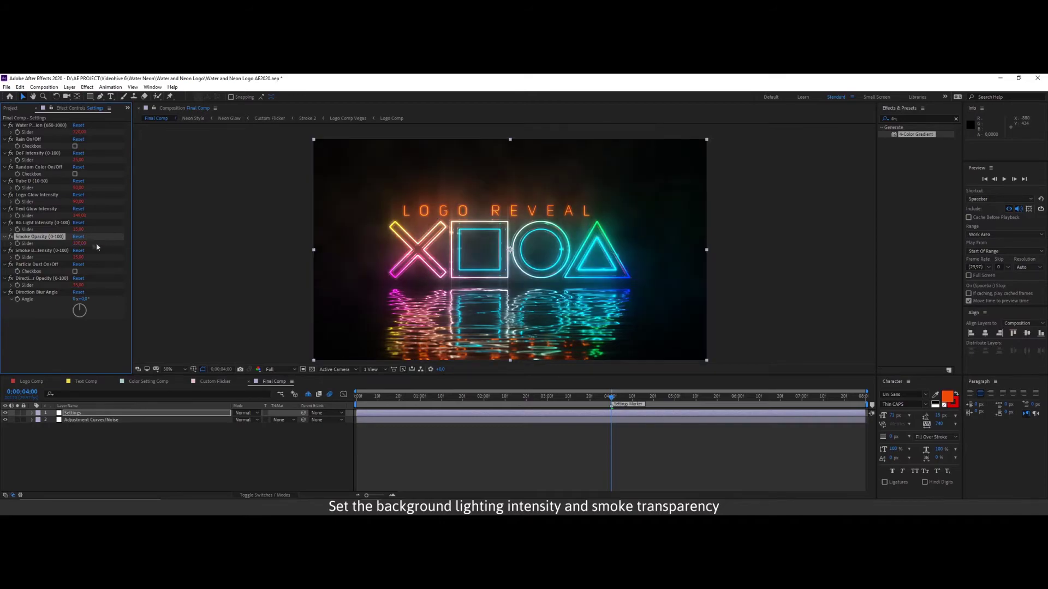
pyautogui.click(81, 243)
pyautogui.press('Return')
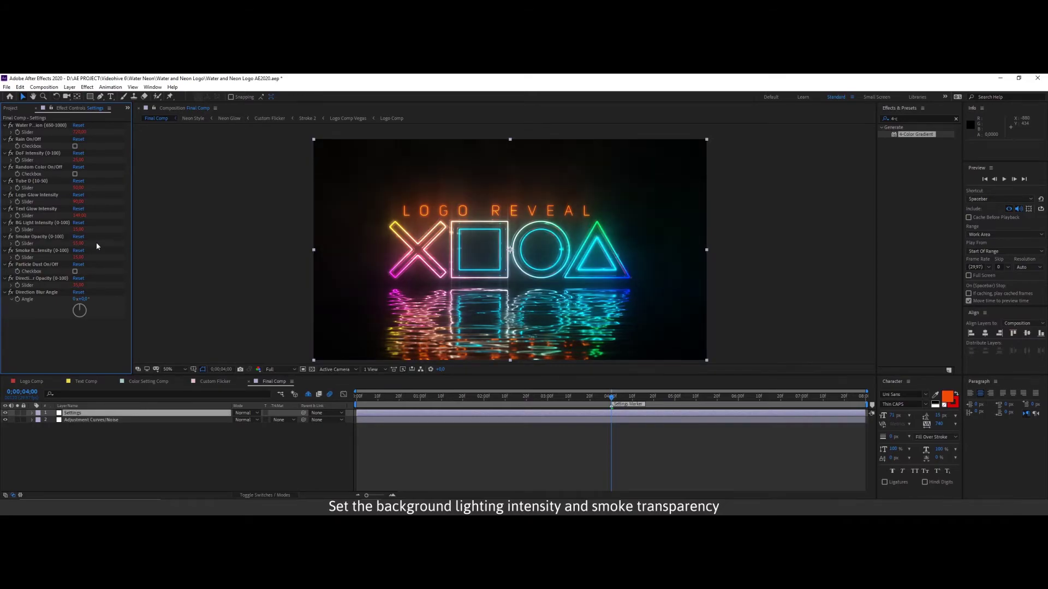
pyautogui.click(94, 251)
# Set the Smoke Blur Intensity to 0, checking the result zoomed in.
pyautogui.moveTo(93, 256); pyautogui.dragTo(131, 256)
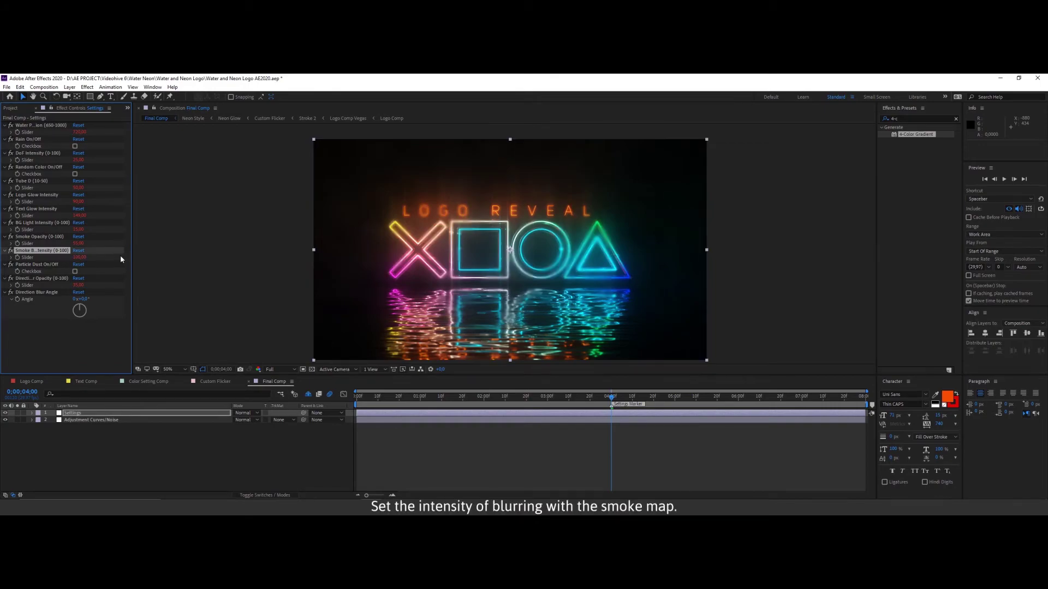
pyautogui.press('.')
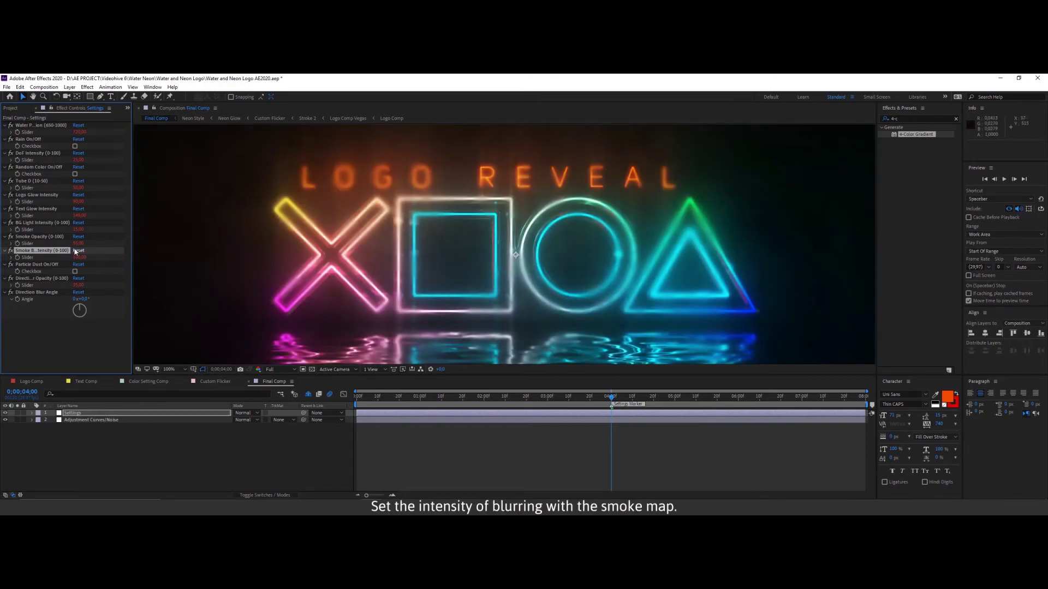
pyautogui.click(80, 257)
pyautogui.write('0')
pyautogui.press('Return')
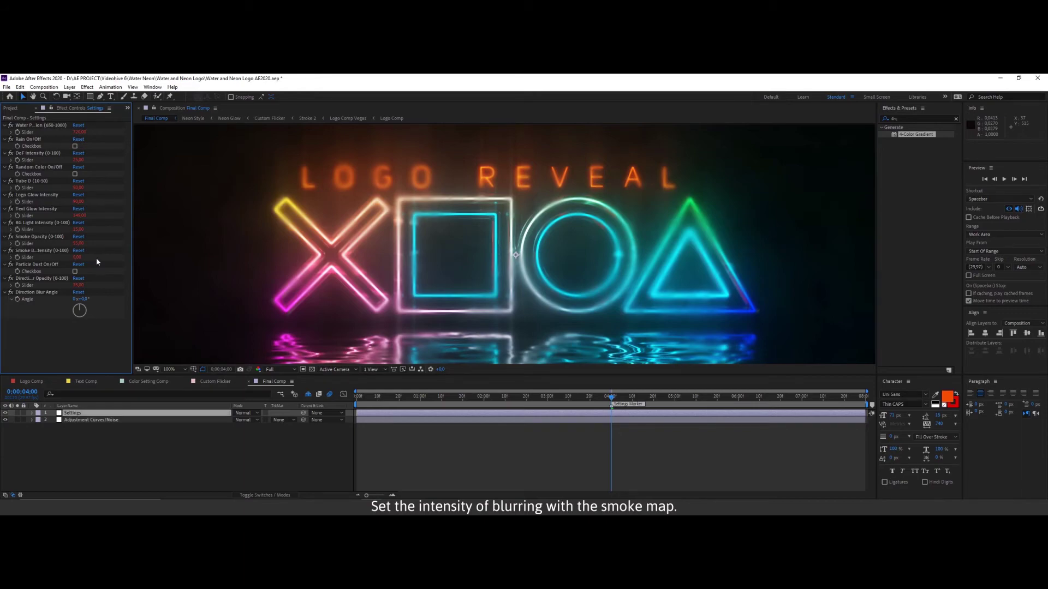
pyautogui.press(',')
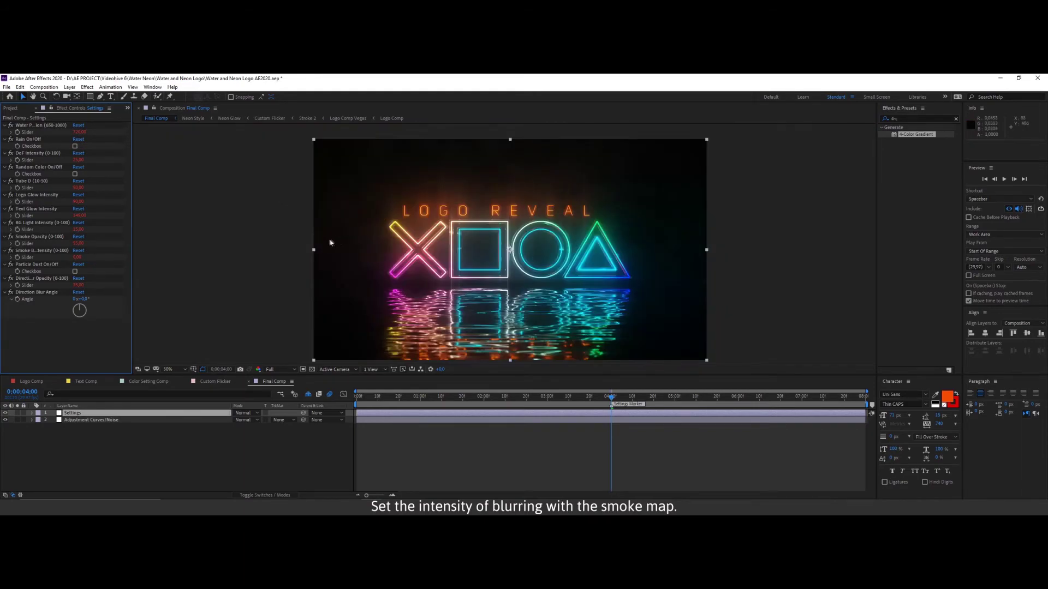
# Switch on Particle Dust, set the Direction Blur Angle to 90°, and open Text Comp.
pyautogui.click(61, 264)
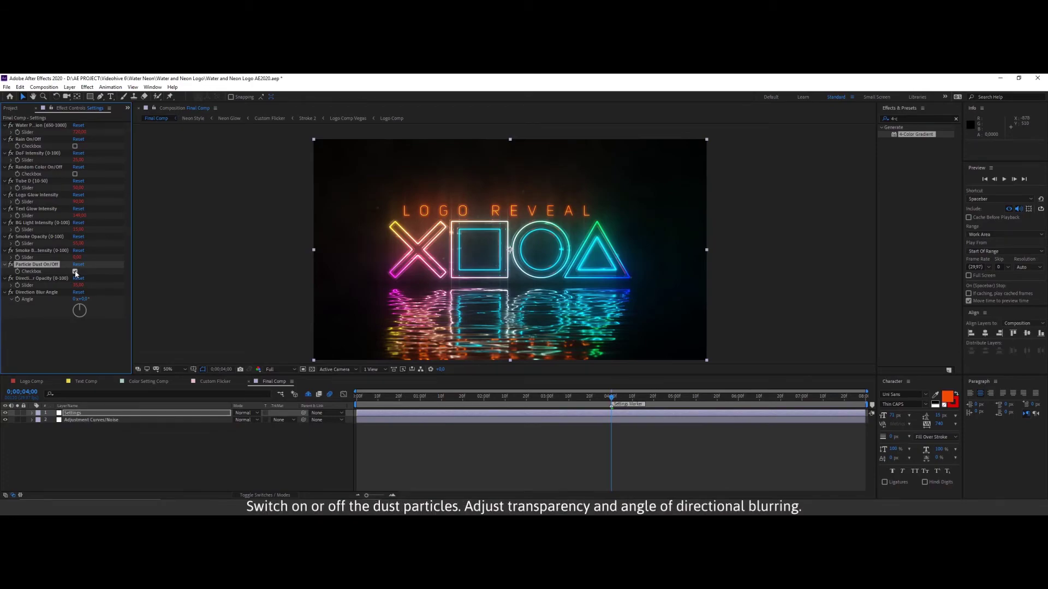
pyautogui.click(75, 271)
pyautogui.click(62, 279)
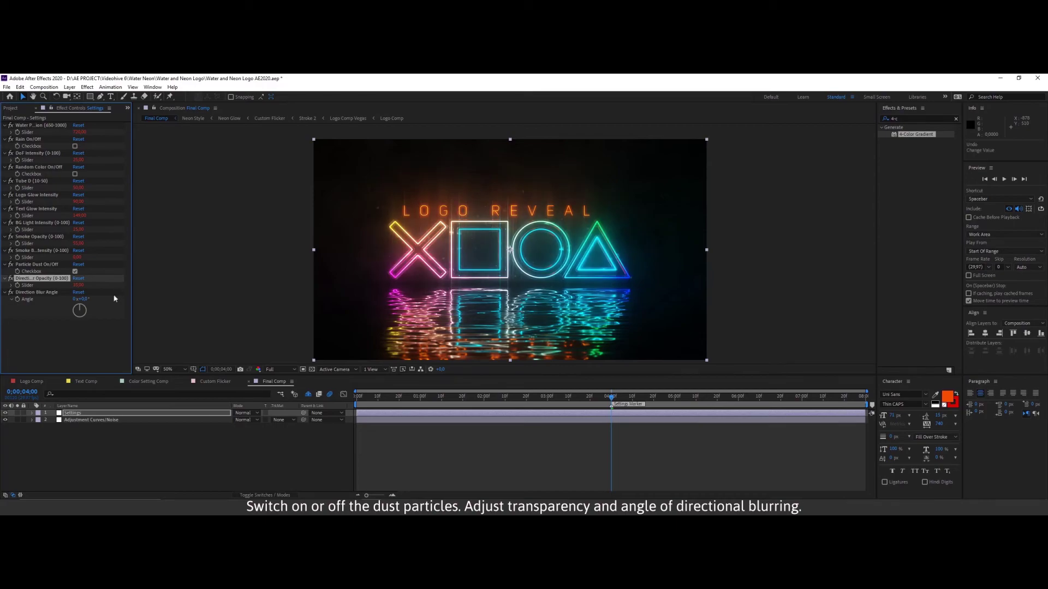
pyautogui.click(87, 299)
pyautogui.press('Return')
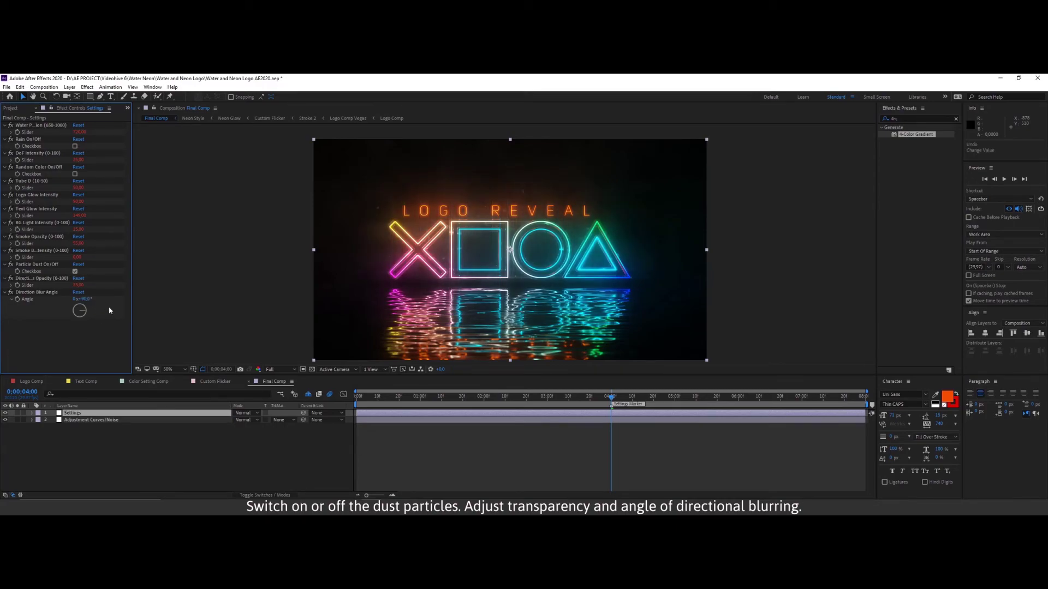
pyautogui.click(86, 381)
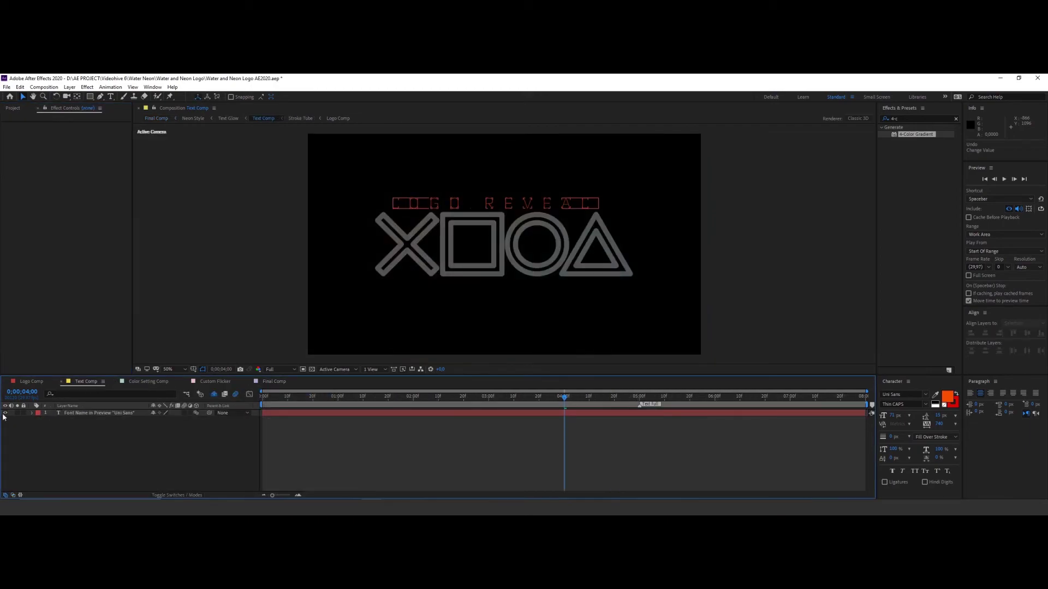
# Go from Final Comp to Custom Flicker and scrub ahead to preview the square, circle and triangle flickering.
pyautogui.click(267, 382)
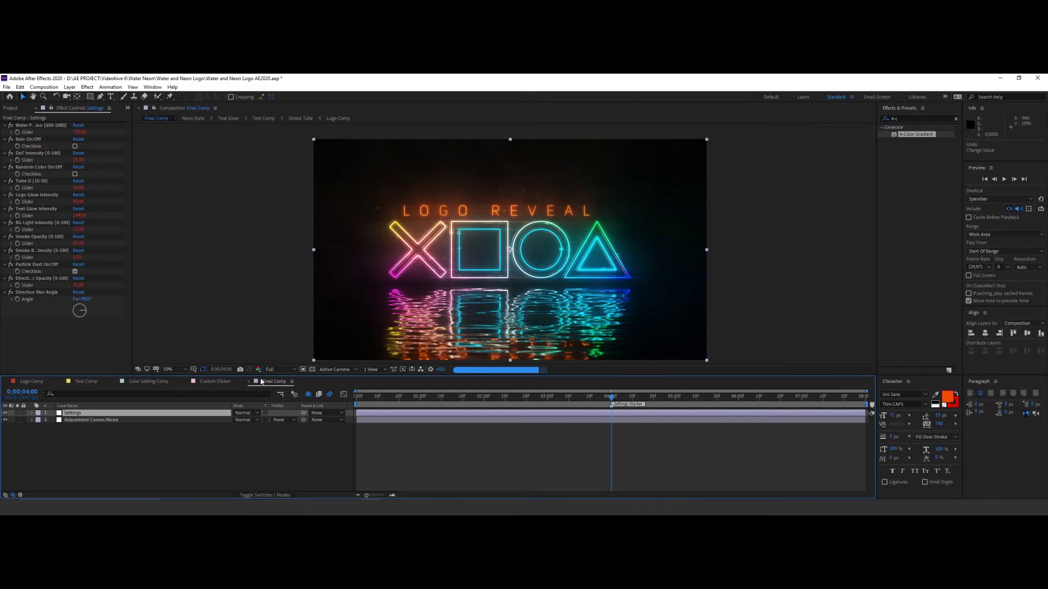
pyautogui.click(221, 382)
pyautogui.moveTo(414, 402); pyautogui.dragTo(454, 407)
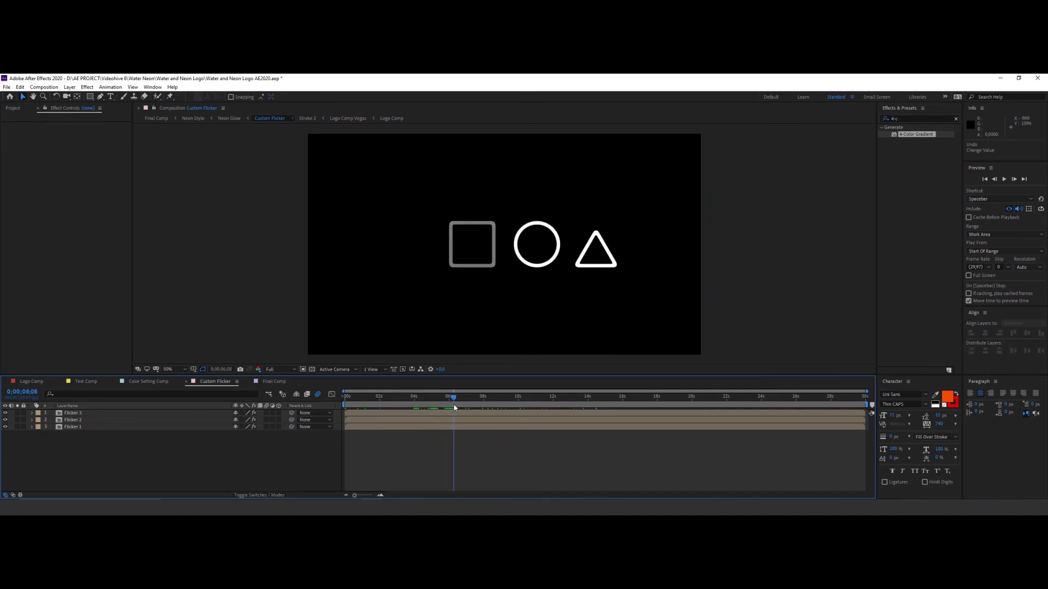
# Review the neon XOOA logo and water reflection in Final Comp at 100%, then zoom back out.
pyautogui.click(274, 382)
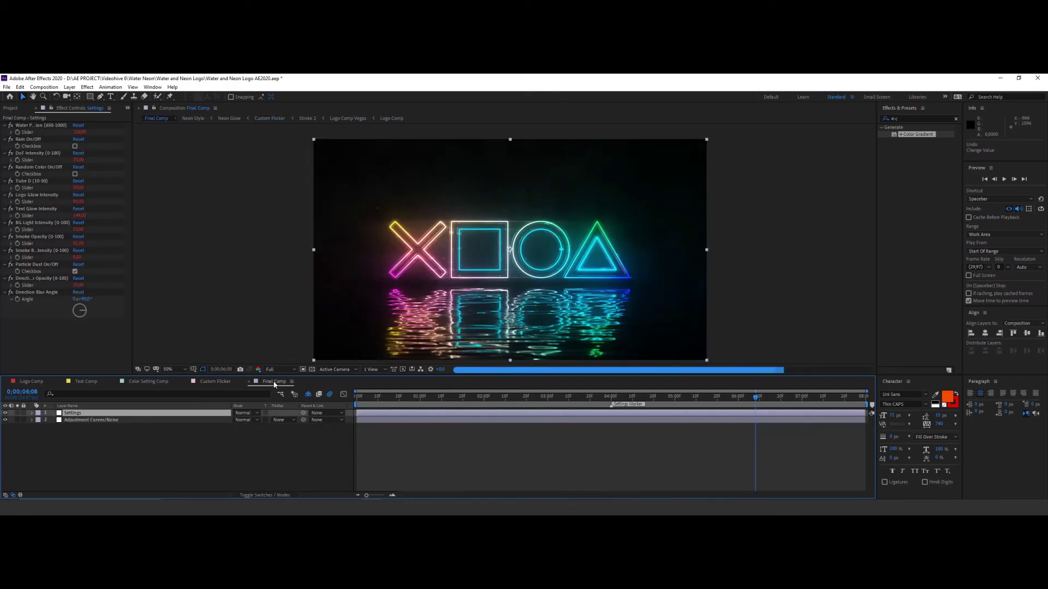
pyautogui.press('/')
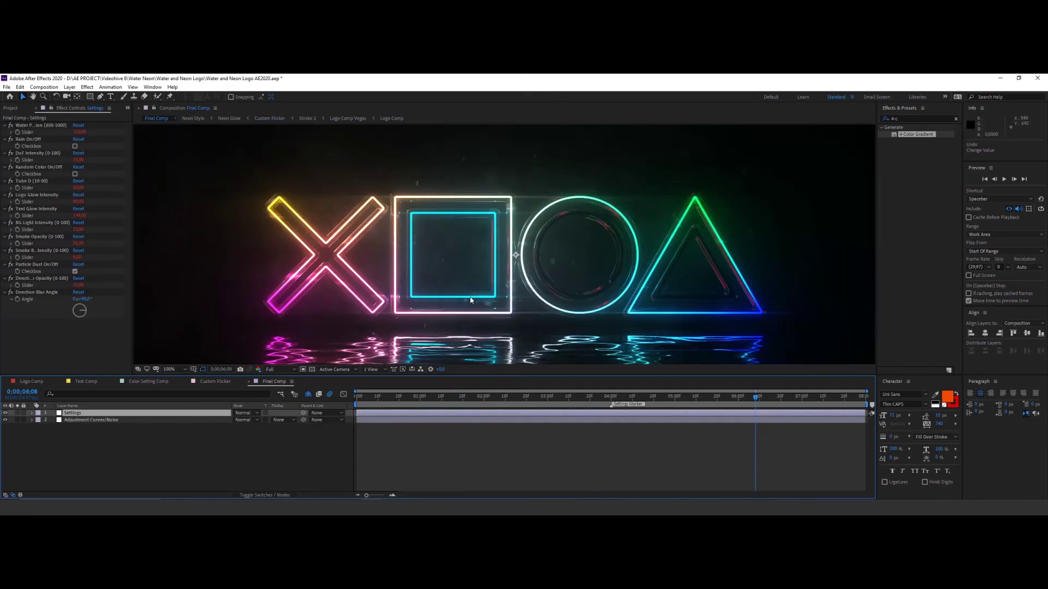
pyautogui.press(',')
pyautogui.press(',')
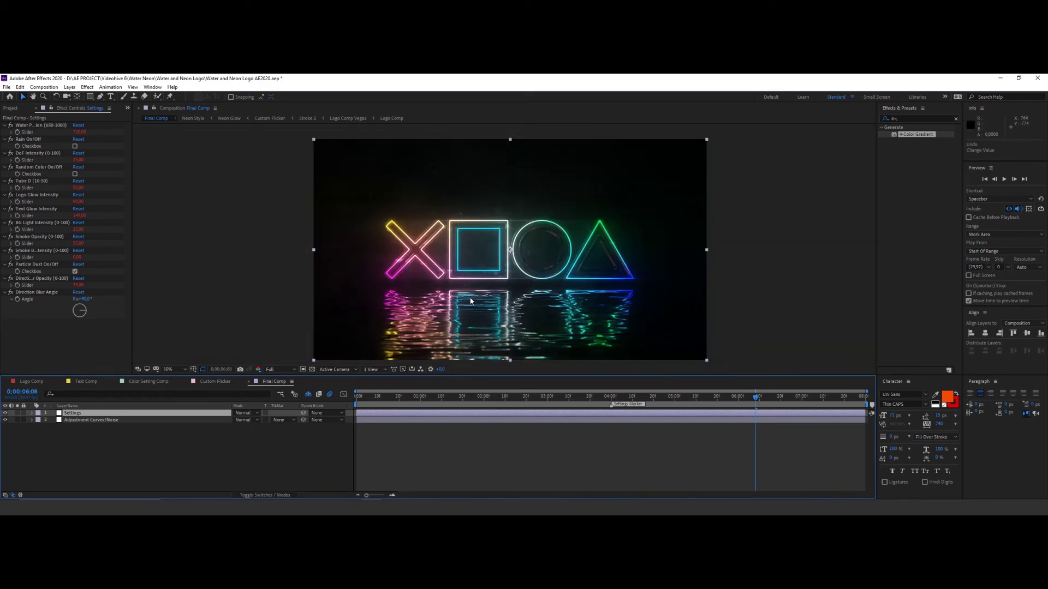